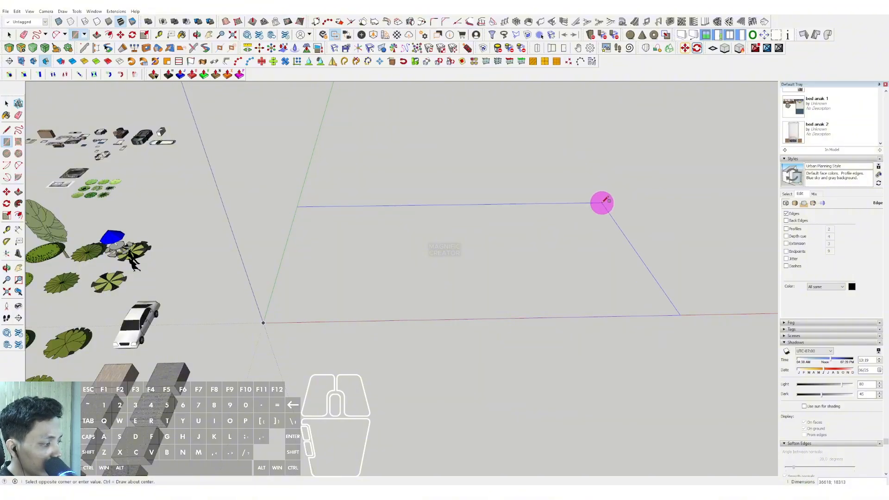
# Draw a rectangle about 36600 by 18300 on the ground from the origin and extrude it up 300
pyautogui.click(602, 202)
pyautogui.press('space')
pyautogui.moveTo(444, 256); pyautogui.dragTo(39, 220, button='middle')
pyautogui.click(379, 293)
pyautogui.click(379, 298)
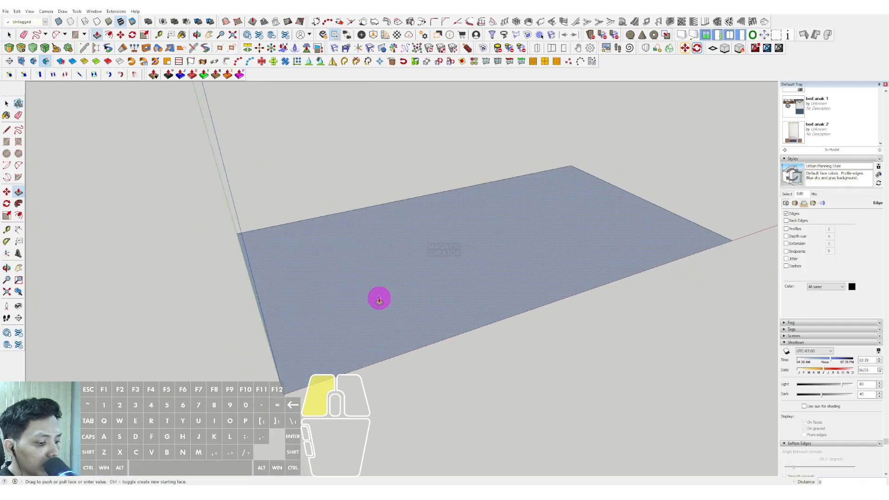
pyautogui.write('300')
pyautogui.press('Return')
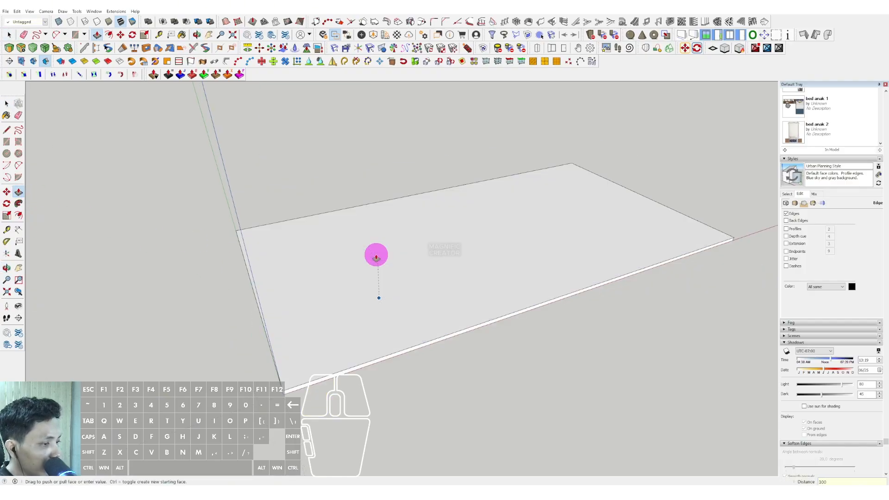
# Select the whole slab and make it a component with the default settings
pyautogui.moveTo(376, 257); pyautogui.dragTo(407, 264, button='middle')
pyautogui.press('space')
pyautogui.click(407, 278)
pyautogui.rightClick(406, 281)
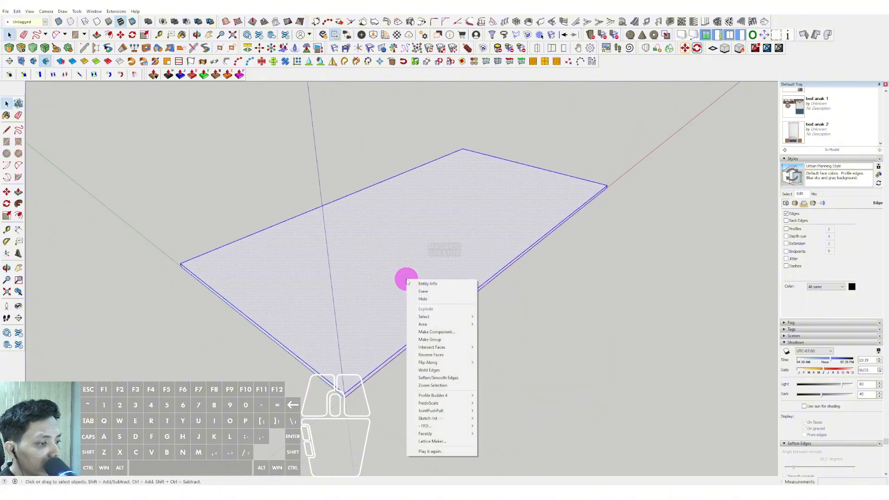
pyautogui.click(428, 332)
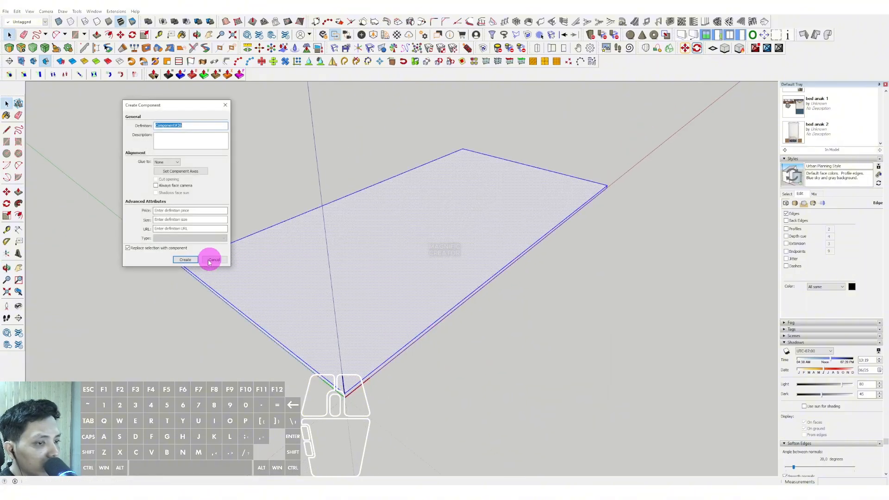
pyautogui.click(188, 262)
# Copy the slab component straight up along the blue axis to form the slab above
pyautogui.moveTo(199, 278); pyautogui.dragTo(139, 222, button='middle')
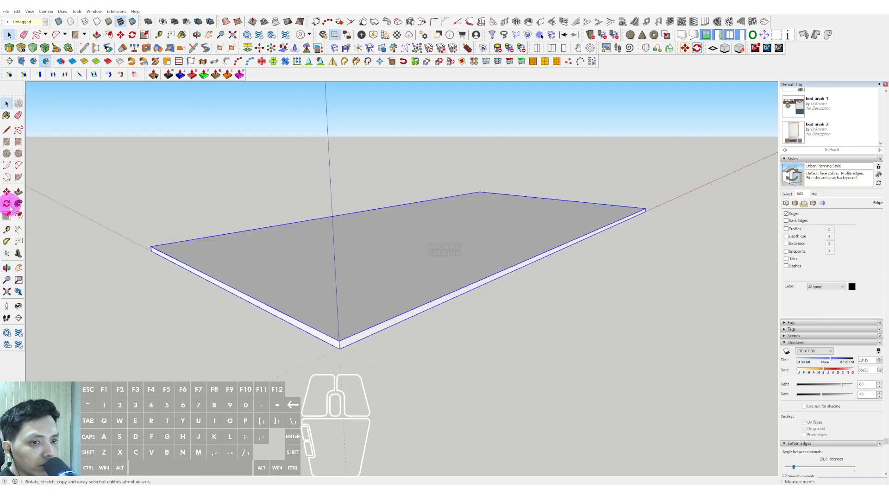
pyautogui.click(339, 350)
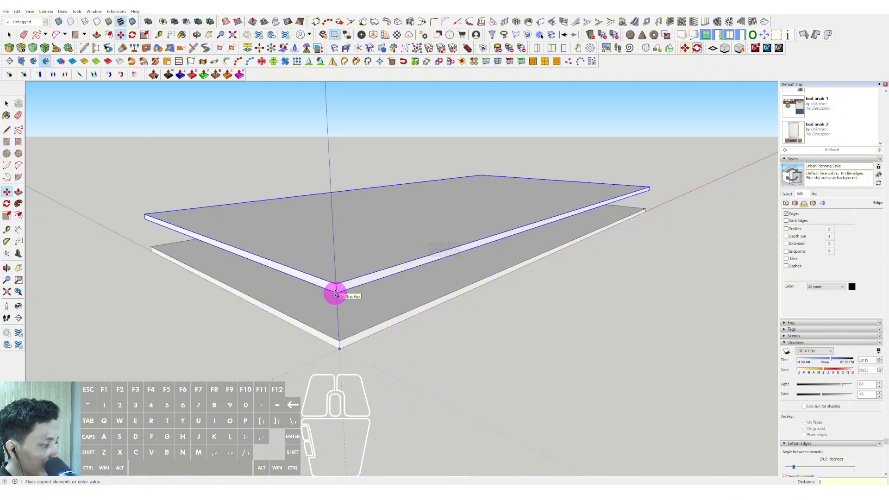
pyautogui.press('Return')
pyautogui.press('space')
# Inside the slab component, draw a full-thickness rectangle at the far end of the long side face on the red axis
pyautogui.moveTo(335, 292); pyautogui.dragTo(480, 236, button='middle')
pyautogui.scroll(3, 480, 235)
pyautogui.scroll(3, 496, 171)
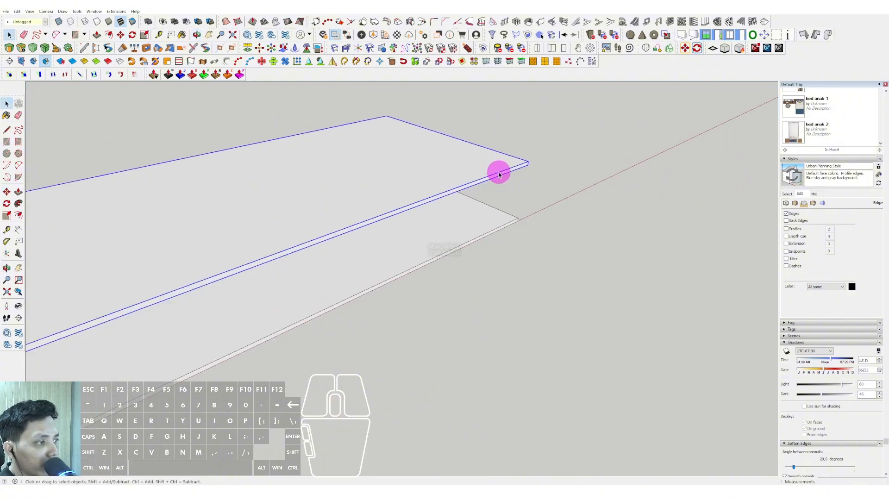
pyautogui.click(496, 171)
pyautogui.scroll(2, 465, 189)
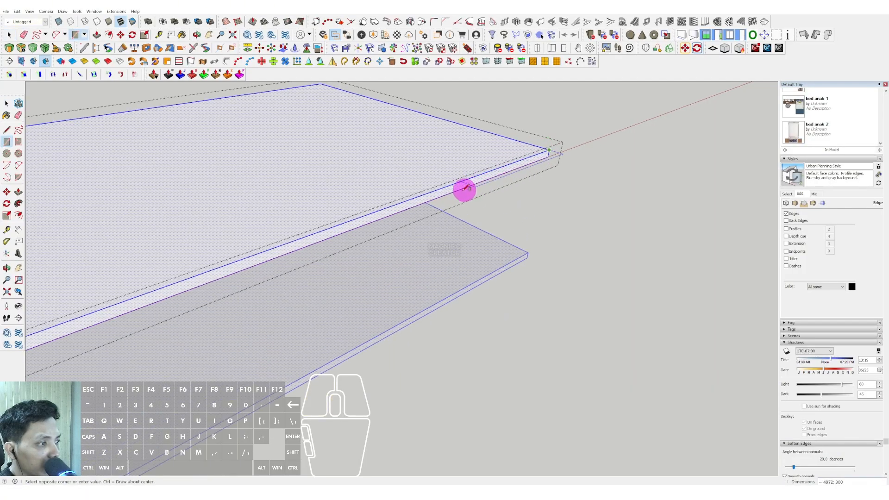
pyautogui.click(390, 215)
# Extrude the end section of the slab's long side outward by 9000 to make an L-shaped plan
pyautogui.press('p')
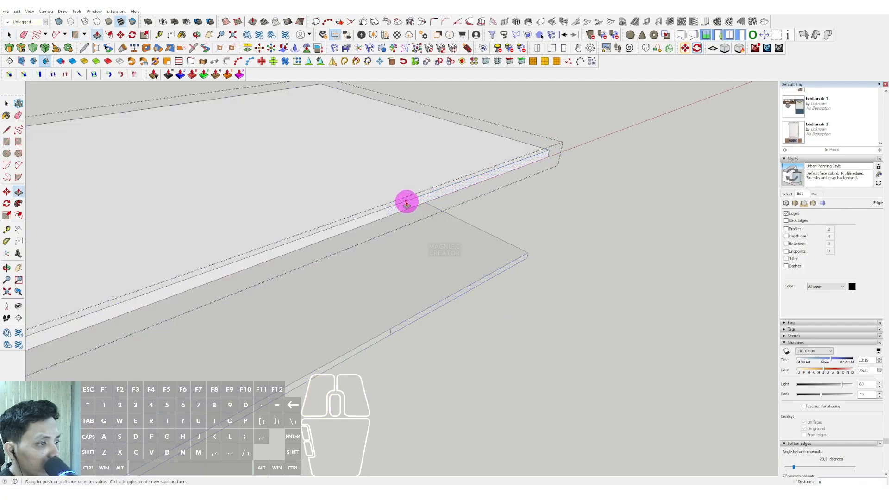
pyautogui.moveTo(407, 200); pyautogui.dragTo(582, 274, button='middle')
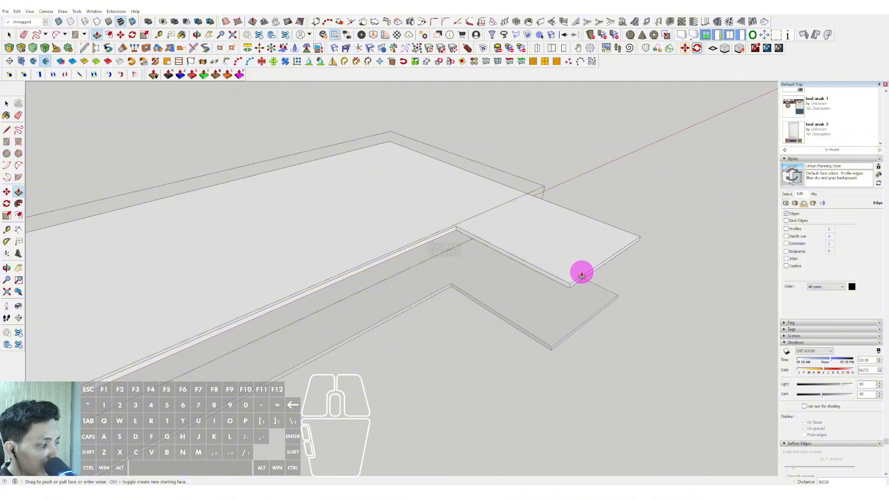
pyautogui.press('Return')
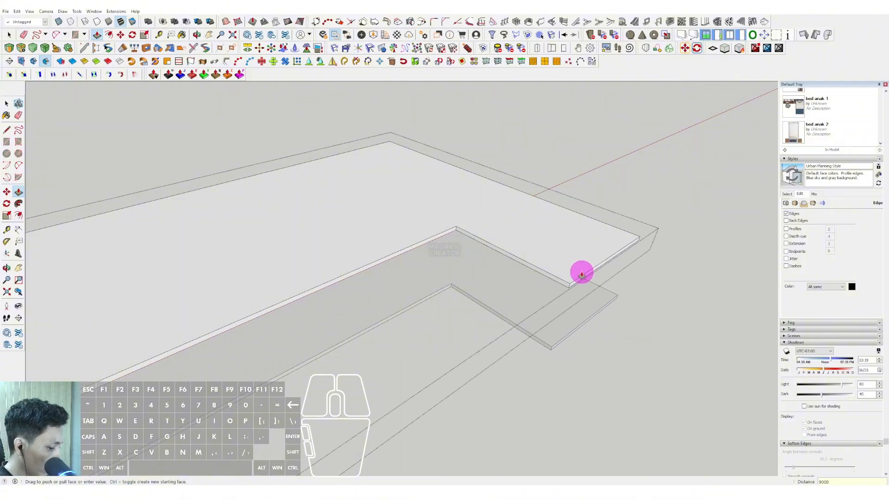
pyautogui.press('space')
pyautogui.moveTo(566, 298); pyautogui.dragTo(611, 217, button='middle')
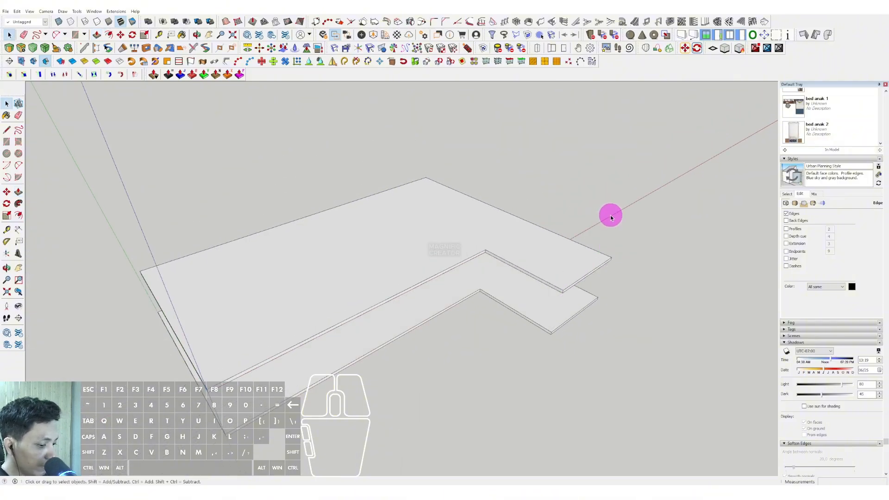
# Copy the top face of the lower slab from inside its component and paste it in place outside the component
pyautogui.moveTo(496, 276); pyautogui.dragTo(366, 250, button='middle')
pyautogui.click(435, 263)
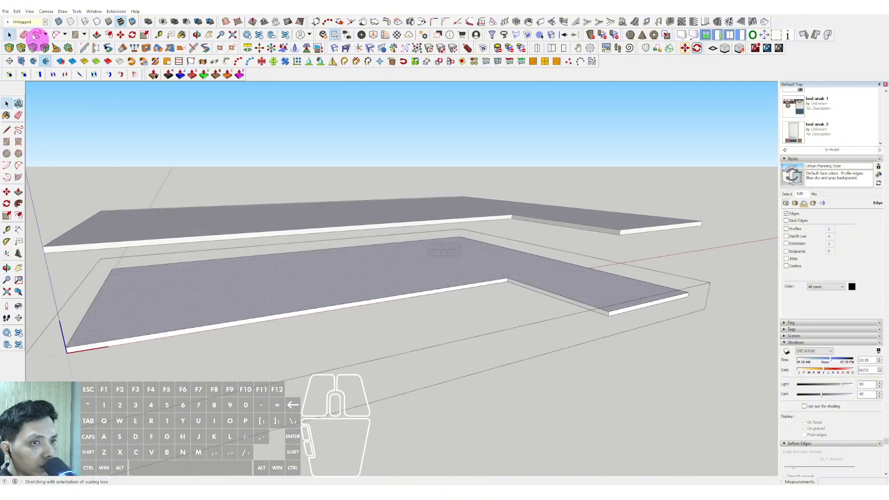
pyautogui.click(19, 16)
pyautogui.click(176, 139)
pyautogui.moveTo(177, 139); pyautogui.dragTo(218, 185, button='middle')
pyautogui.click(17, 11)
pyautogui.click(343, 287)
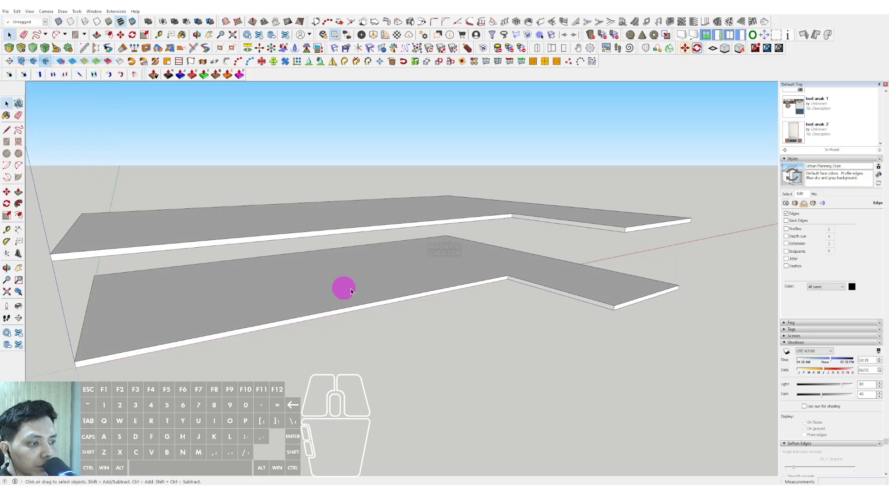
# Offset the outline of the L-shaped face on the lower slab inward
pyautogui.moveTo(343, 288); pyautogui.dragTo(553, 277, button='middle')
pyautogui.press('f')
pyautogui.click(506, 254)
pyautogui.click(503, 257)
pyautogui.press('space')
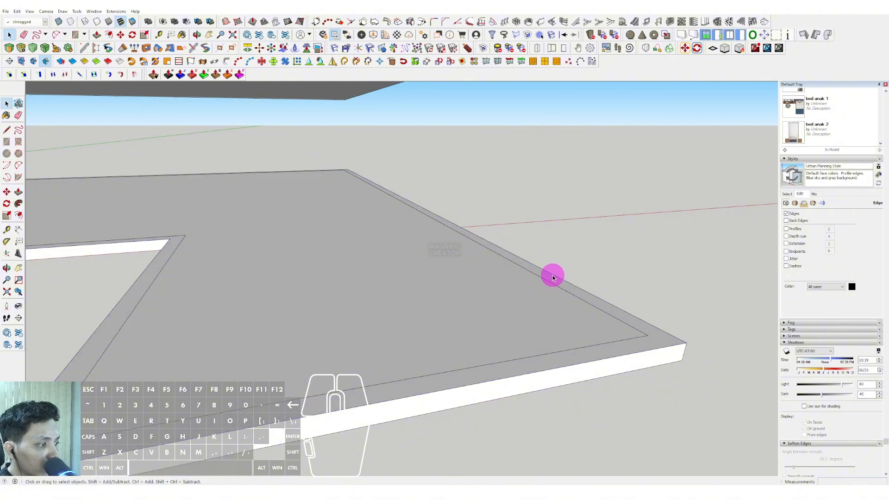
# Extrude the inner L-shaped face up to the underside of the upper slab
pyautogui.scroll(-5, 551, 279)
pyautogui.click(441, 280)
pyautogui.moveTo(384, 276); pyautogui.dragTo(333, 292, button='middle')
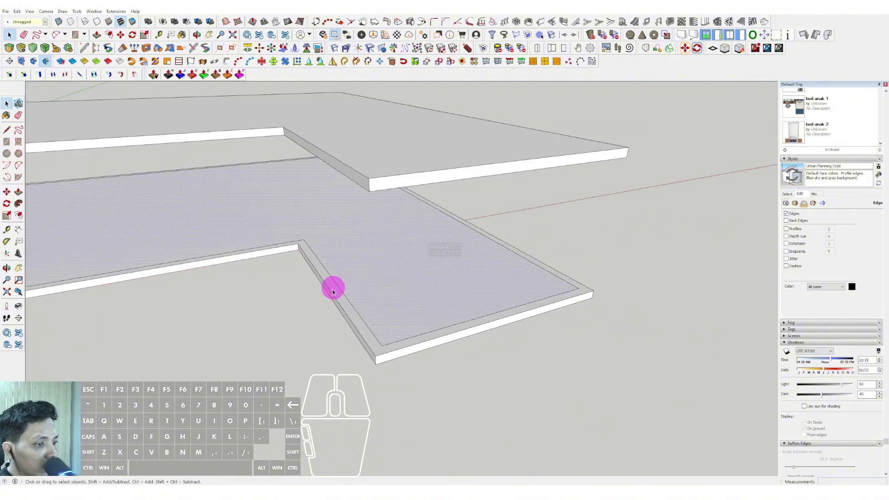
pyautogui.moveTo(435, 314); pyautogui.dragTo(385, 241, button='middle')
pyautogui.press('p')
pyautogui.click(384, 241)
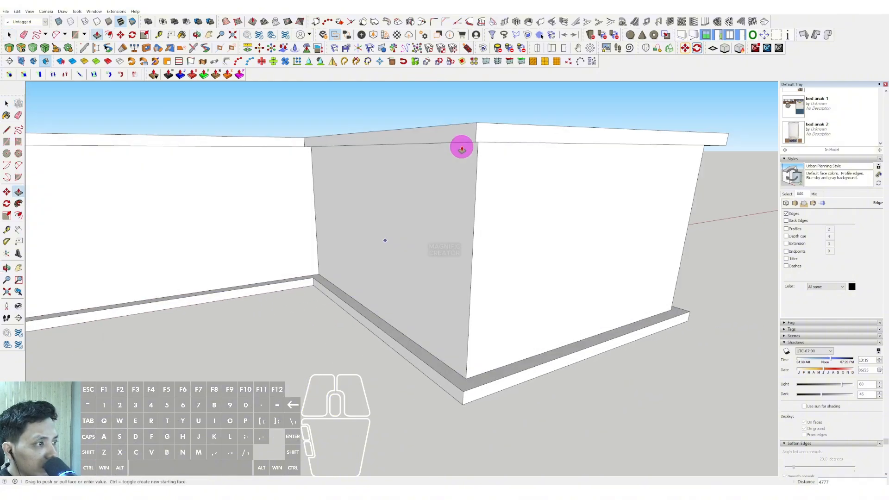
pyautogui.press('space')
# Group the extruded L-shaped volume and remove its top and bottom faces inside the group, keeping only the walls
pyautogui.tripleClick(481, 173)
pyautogui.rightClick(481, 173)
pyautogui.click(495, 234)
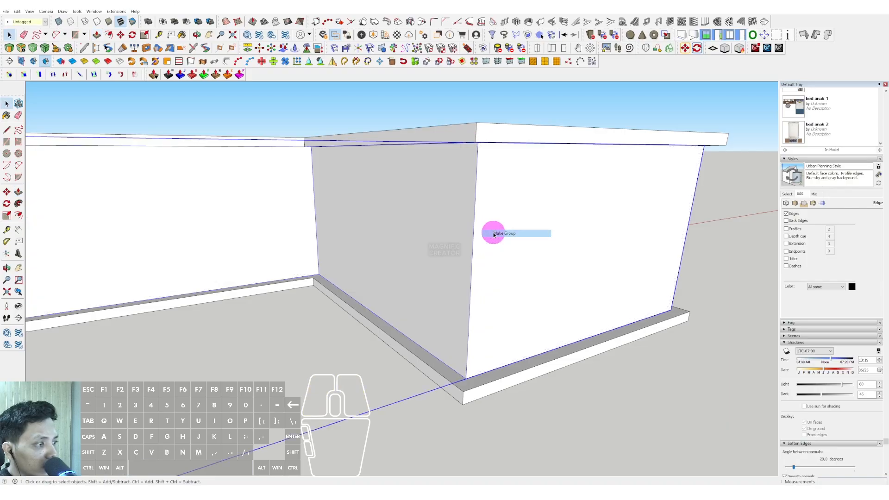
pyautogui.tripleClick(429, 232)
pyautogui.moveTo(429, 234); pyautogui.dragTo(419, 254, button='middle')
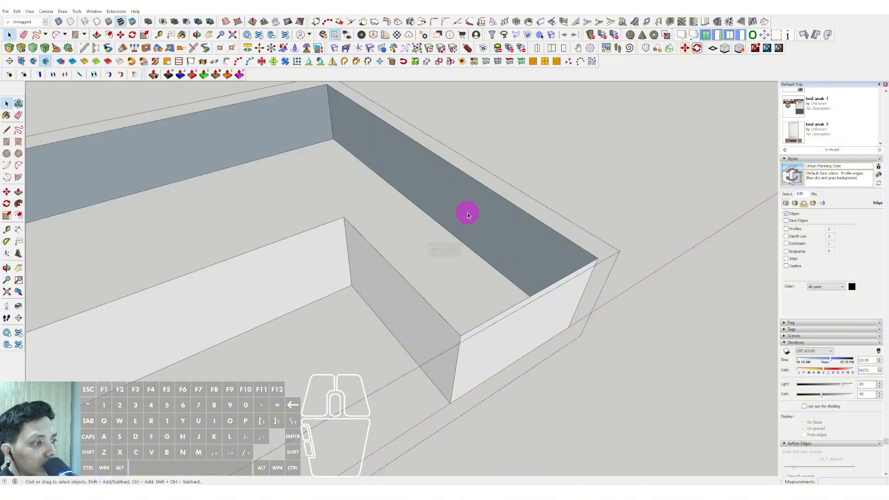
# Paint the wall group with Translucent Glass Blue from the Glass and Mirrors materials
pyautogui.moveTo(468, 212); pyautogui.dragTo(788, 203, button='middle')
pyautogui.click(788, 195)
pyautogui.scroll(5, 856, 212)
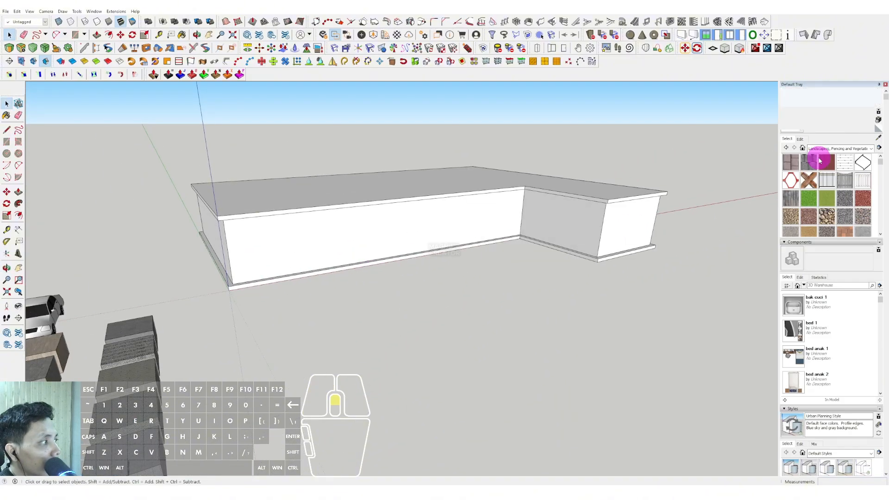
pyautogui.click(872, 149)
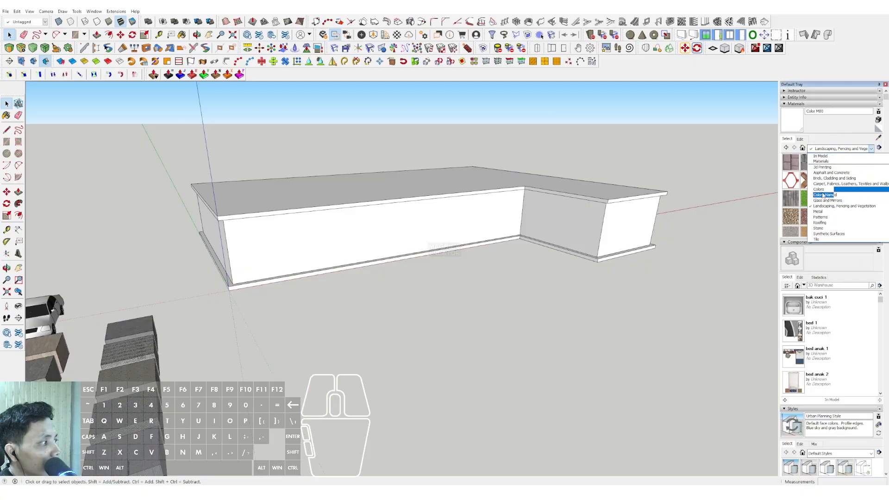
pyautogui.click(821, 201)
pyautogui.click(843, 163)
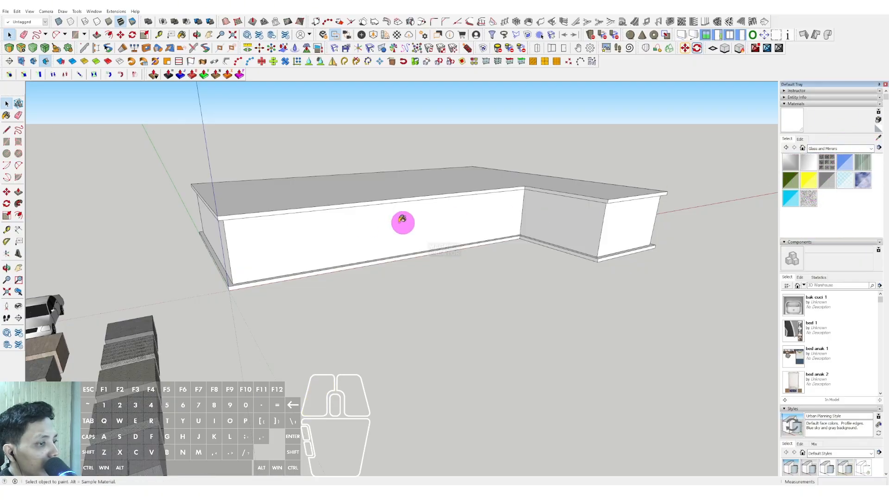
pyautogui.click(320, 230)
# Inside the wall group, copy the vertical corner edge along the long front wall to divide it into nine equal panels
pyautogui.moveTo(320, 231)
pyautogui.mouseDown(button='middle')
pyautogui.moveTo(259, 250)
pyautogui.moveTo(341, 249)
pyautogui.moveTo(295, 251)
pyautogui.moveTo(272, 285)
pyautogui.mouseUp(button='middle')
pyautogui.press('space')
pyautogui.tripleClick(275, 252)
pyautogui.click(257, 251)
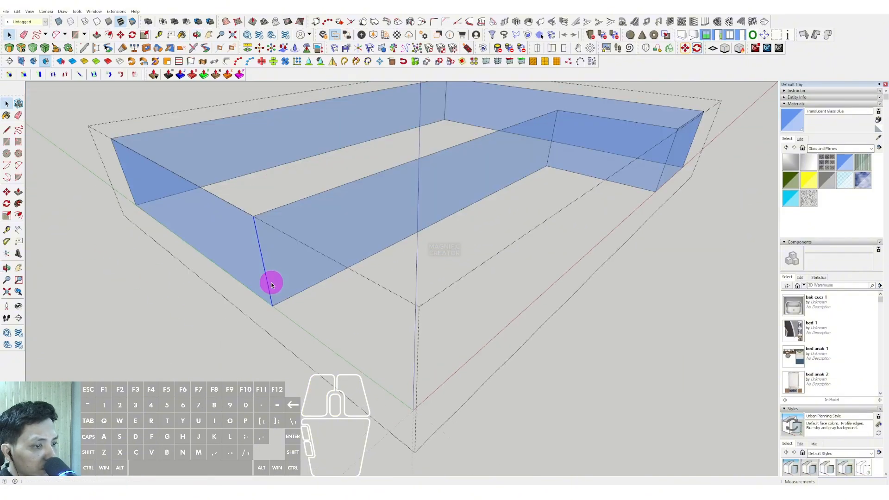
pyautogui.click(7, 192)
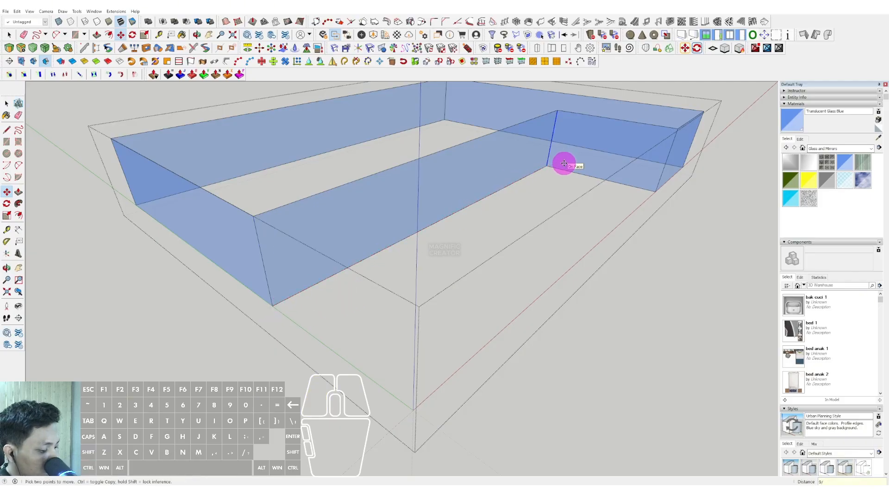
pyautogui.press('space')
# Copy the vertical corner edge across the short end wall to its far corner and divide the wall into equal panels
pyautogui.moveTo(340, 258); pyautogui.dragTo(300, 250, button='middle')
pyautogui.press('m')
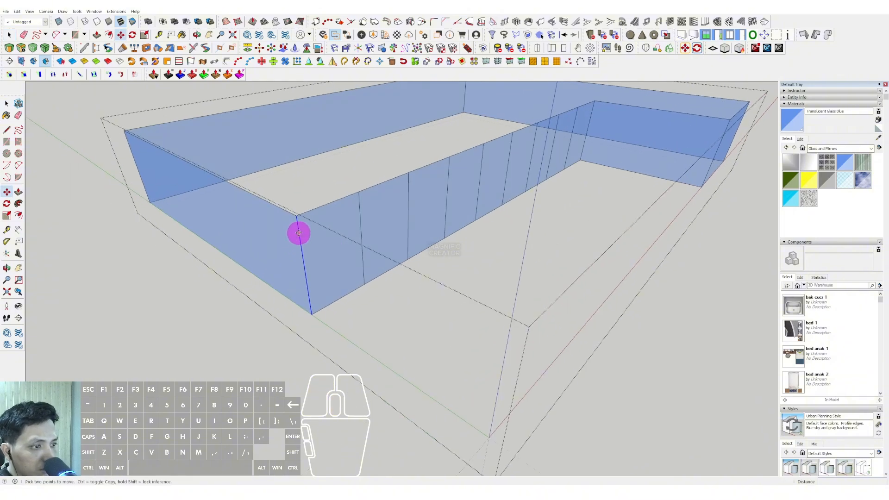
pyautogui.press('ctrl')
pyautogui.click(299, 233)
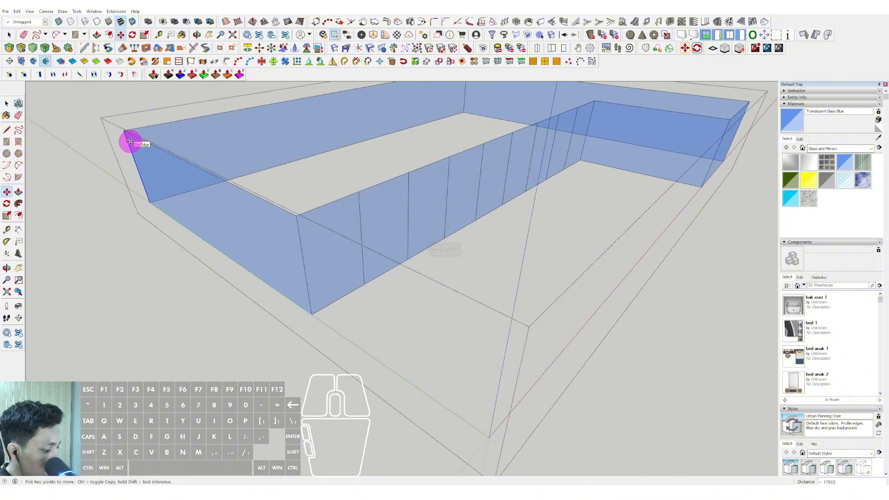
pyautogui.scroll(2, 592, 155)
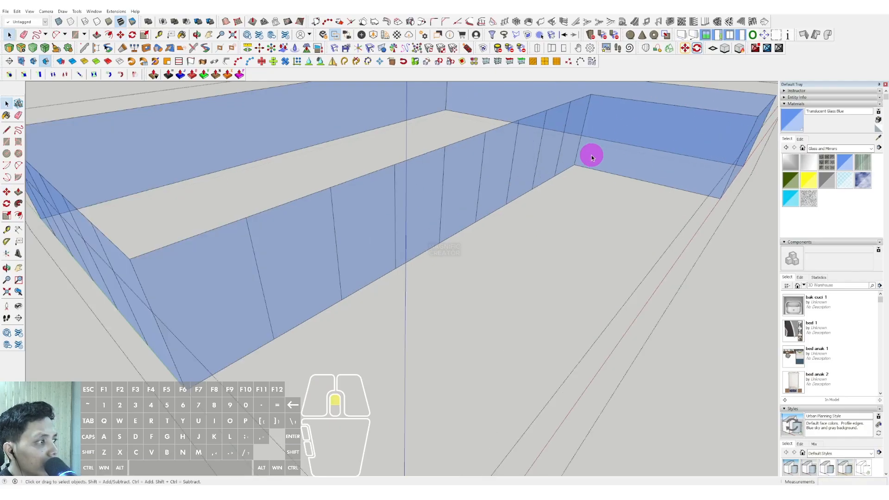
# Copy the vertical edge along the inner side wall of the projecting wing to divide it into three equal panels
pyautogui.moveTo(591, 155); pyautogui.dragTo(393, 177, button='middle')
pyautogui.keyDown('shift'); pyautogui.moveTo(508, 189); pyautogui.dragTo(305, 149, button='middle'); pyautogui.keyUp('shift')
pyautogui.moveTo(305, 150); pyautogui.dragTo(413, 185, button='middle')
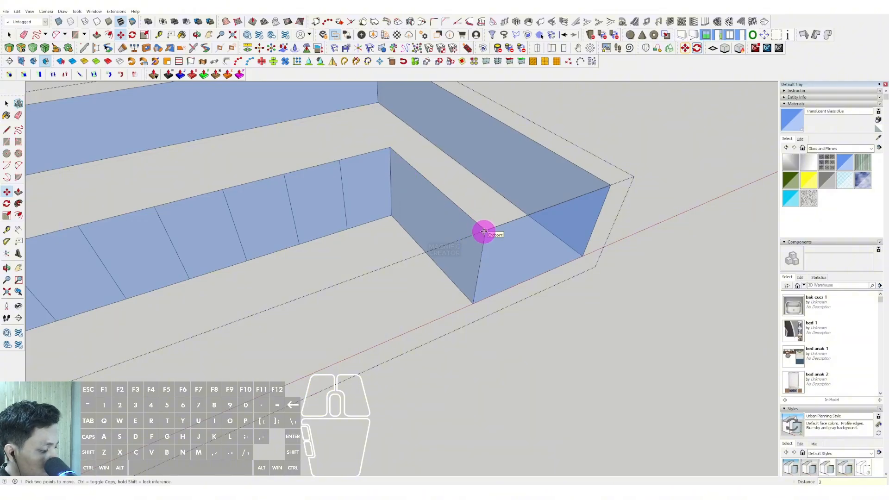
pyautogui.scroll(-6, 532, 224)
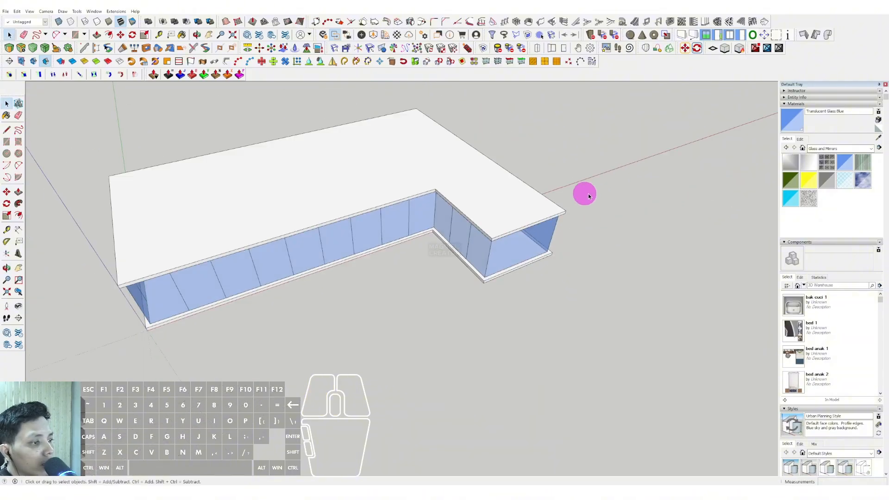
# Copy the glass walls and the upper slab up one storey, aligned on the wing's corner, to form a second floor
pyautogui.moveTo(586, 193)
pyautogui.mouseDown(button='middle')
pyautogui.moveTo(422, 130)
pyautogui.moveTo(319, 260)
pyautogui.moveTo(377, 181)
pyautogui.moveTo(401, 237)
pyautogui.mouseUp(button='middle')
pyautogui.keyDown('shift'); pyautogui.click(403, 232); pyautogui.keyUp('shift')
pyautogui.scroll(3, 573, 290)
pyautogui.moveTo(573, 282); pyautogui.dragTo(577, 310, button='middle')
pyautogui.press('m')
pyautogui.scroll(2, 577, 310)
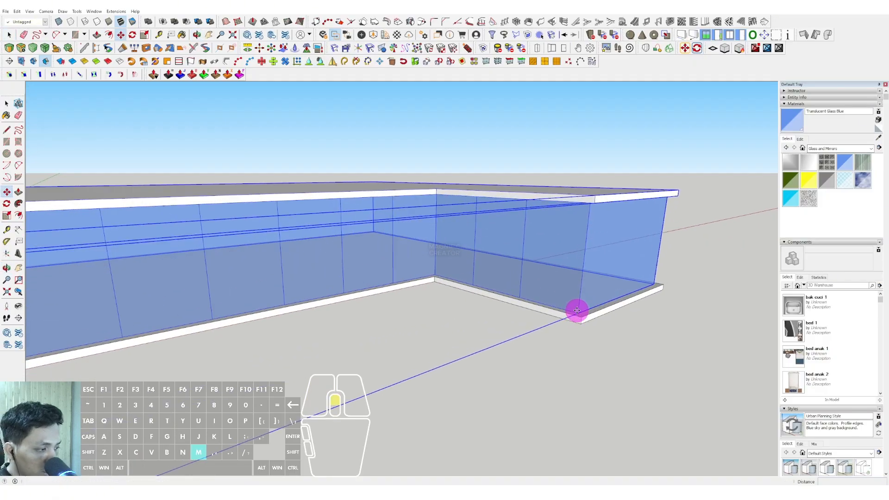
pyautogui.click(583, 319)
pyautogui.press('ctrl')
pyautogui.keyDown('shift'); pyautogui.click(595, 195); pyautogui.keyUp('shift')
pyautogui.press('space')
pyautogui.scroll(-4, 526, 222)
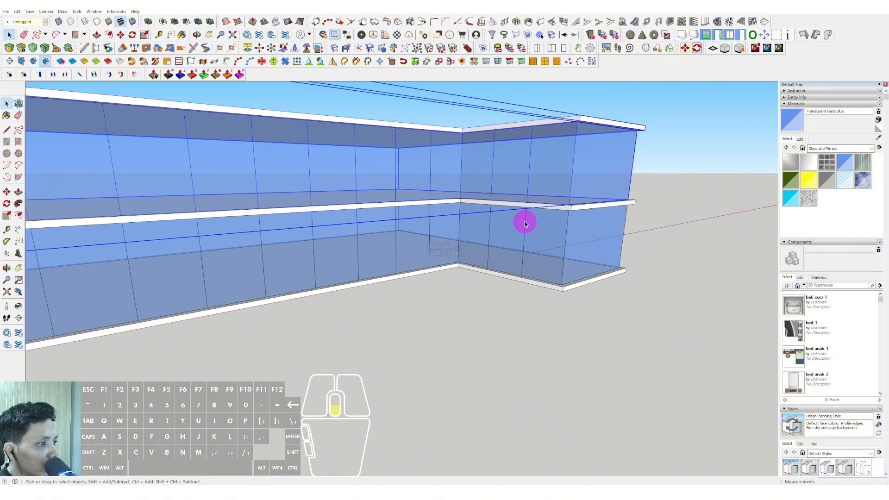
# Draw a tall vertical rectangle on the long front facade near its outer end, running from roof slab to base slab
pyautogui.moveTo(527, 223); pyautogui.dragTo(310, 229, button='middle')
pyautogui.scroll(2, 310, 228)
pyautogui.press('r')
pyautogui.scroll(3, 380, 293)
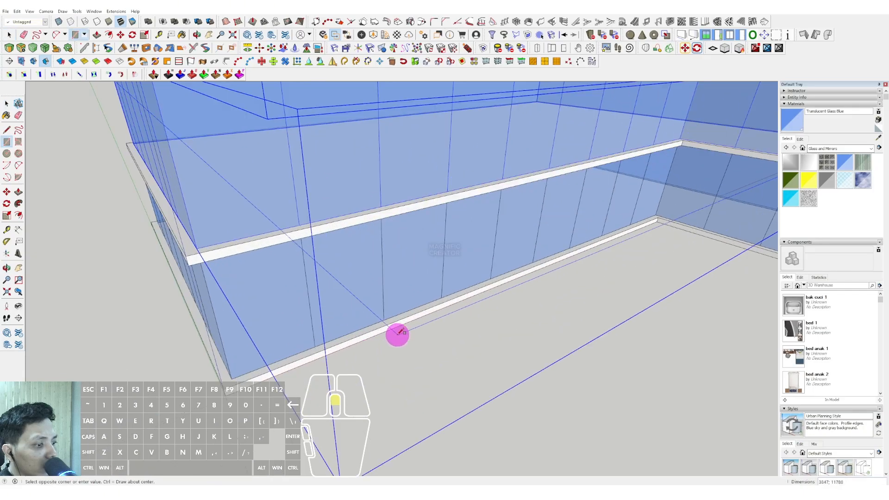
pyautogui.click(396, 327)
pyautogui.press('space')
# Extrude the tall facade rectangle about 525 to make a solid vertical panel
pyautogui.scroll(-3, 390, 293)
pyautogui.click(383, 272)
pyautogui.press('p')
pyautogui.doubleClick(389, 260)
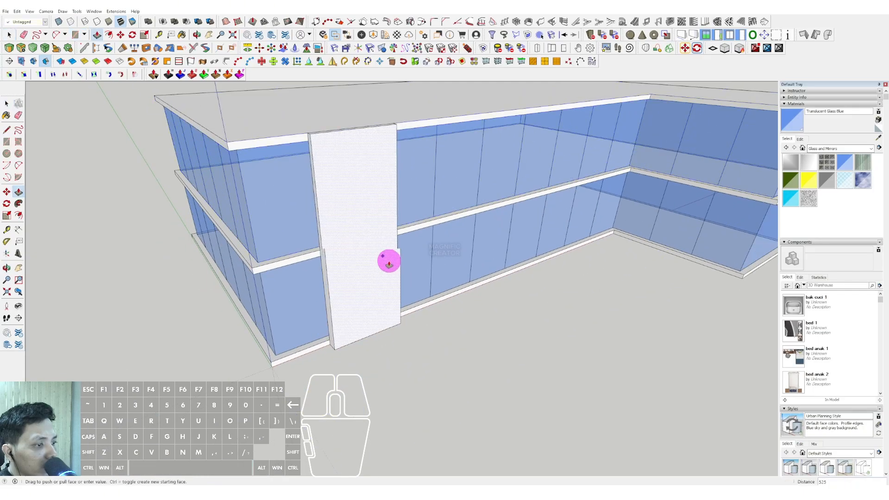
pyautogui.press('space')
# Extrude the top face of the vertical panel upward so it rises well above the roof slab
pyautogui.moveTo(377, 216); pyautogui.dragTo(390, 121, button='middle')
pyautogui.scroll(-3, 391, 120)
pyautogui.click(390, 137)
pyautogui.press('space')
# Draw a rectangle on the vertical panel's inner side face, covering the part that rises above the roof slab
pyautogui.scroll(2, 412, 215)
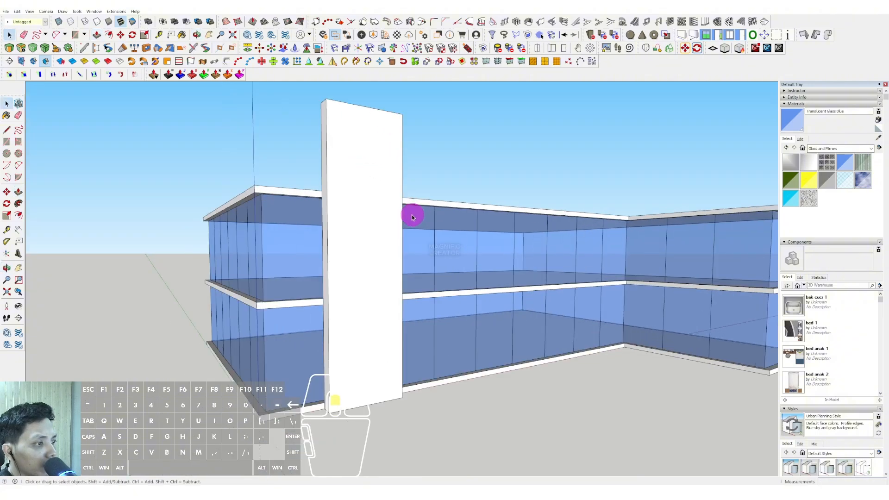
pyautogui.moveTo(412, 215); pyautogui.dragTo(105, 207, button='middle')
pyautogui.scroll(3, 404, 148)
pyautogui.press('r')
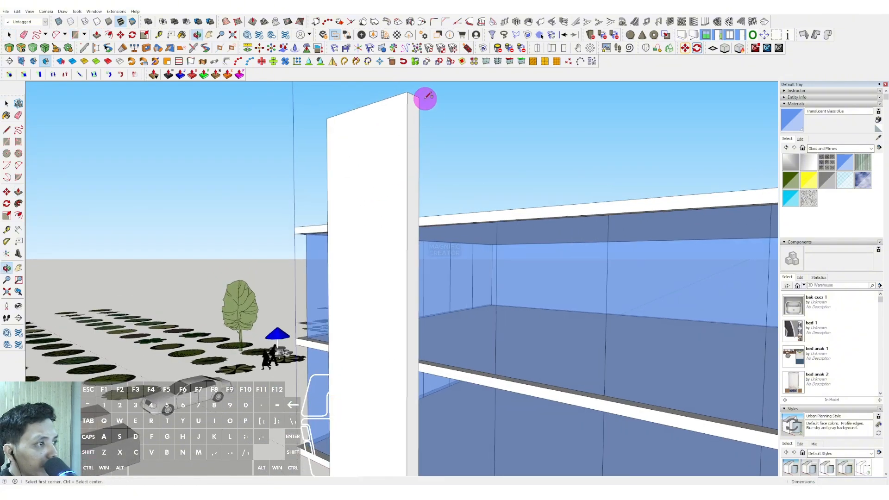
pyautogui.click(419, 226)
# Extrude the rectangle along the front facade to form a horizontal beam reaching the inner corner of the L
pyautogui.press('p')
pyautogui.click(413, 202)
pyautogui.scroll(-2, 546, 197)
pyautogui.moveTo(546, 197); pyautogui.dragTo(516, 208, button='middle')
pyautogui.moveTo(517, 207); pyautogui.dragTo(596, 205, button='middle')
pyautogui.scroll(-1, 596, 205)
pyautogui.keyDown('shift'); pyautogui.moveTo(633, 234); pyautogui.dragTo(383, 204, button='middle'); pyautogui.keyUp('shift')
pyautogui.click(690, 227)
pyautogui.press('space')
# Push the top face of the panel and beam down closer to the roof slab
pyautogui.scroll(3, 390, 173)
pyautogui.click(399, 164)
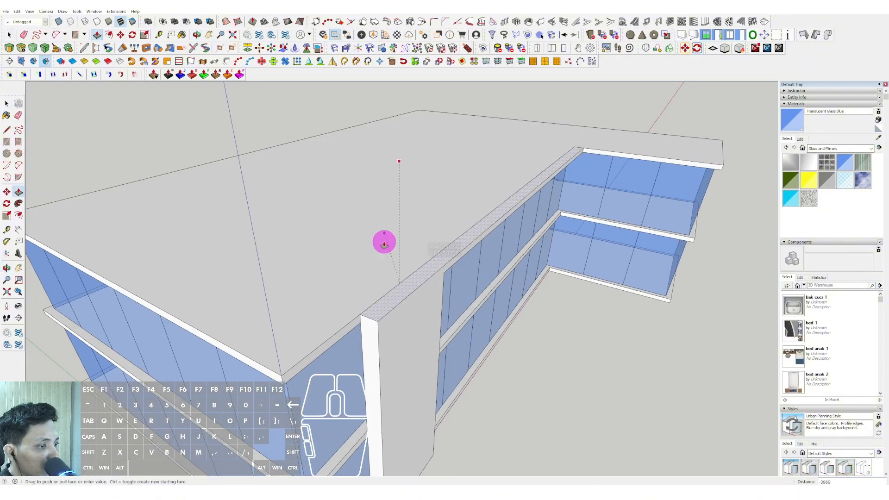
pyautogui.moveTo(405, 230); pyautogui.dragTo(421, 187, button='middle')
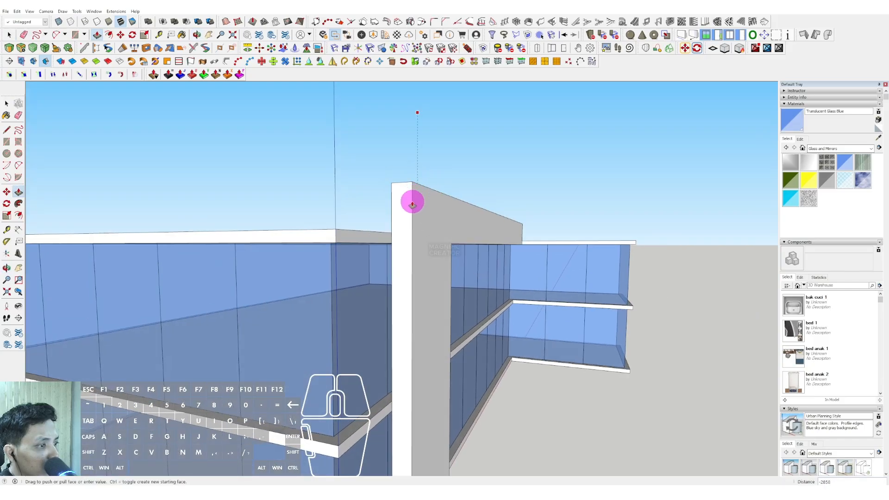
pyautogui.press('space')
# Select all connected geometry of the facade frame and make it a group
pyautogui.tripleClick(424, 203)
pyautogui.rightClick(425, 204)
pyautogui.click(444, 264)
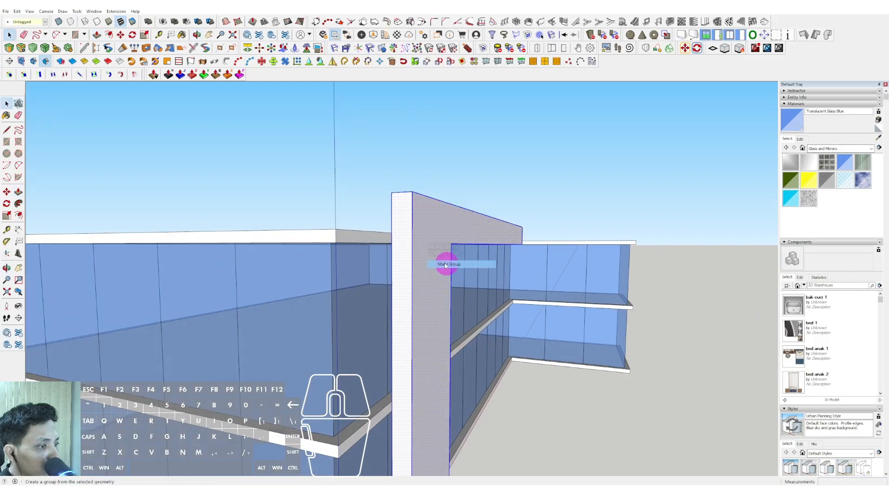
# Draw a rectangle on the roof slab spanning the frame's length and reaching the opposite slab edge
pyautogui.moveTo(444, 265); pyautogui.dragTo(502, 262, button='middle')
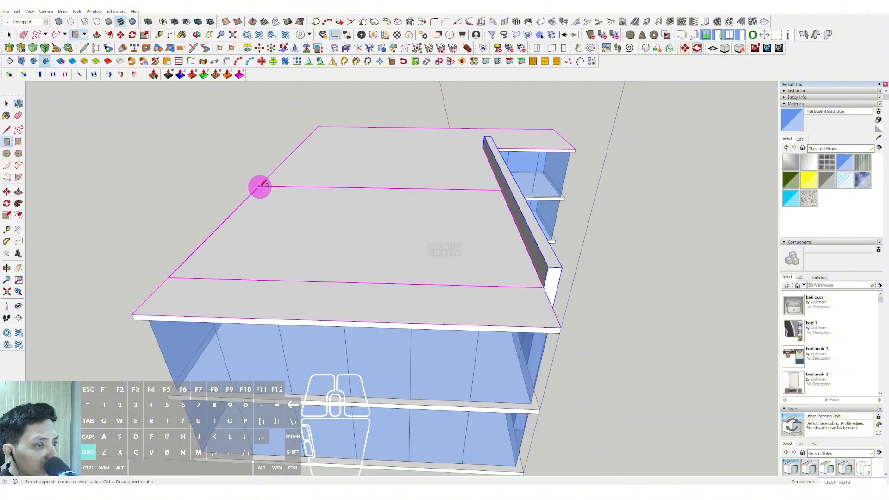
pyautogui.click(488, 144)
pyautogui.press('space')
pyautogui.scroll(-2, 485, 196)
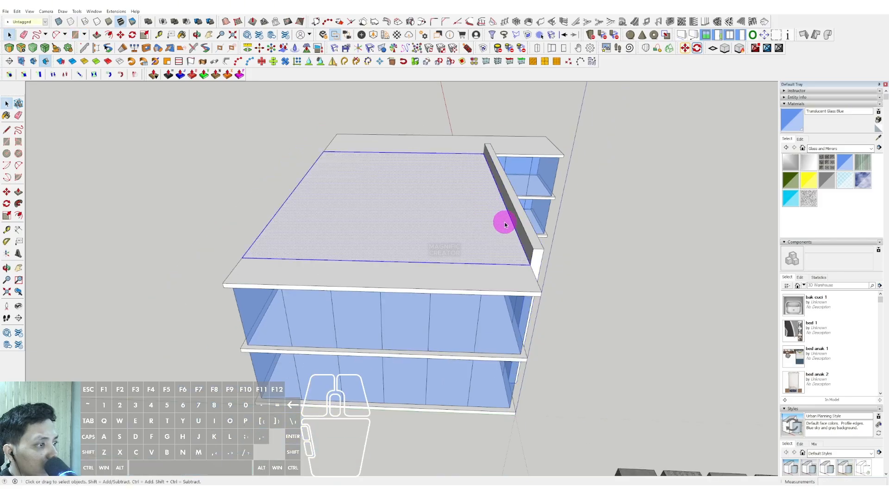
# Extrude the roof rectangle upward to the frame's height and raise it about 900 more
pyautogui.scroll(2, 505, 225)
pyautogui.moveTo(500, 253); pyautogui.dragTo(409, 202, button='middle')
pyautogui.scroll(2, 436, 235)
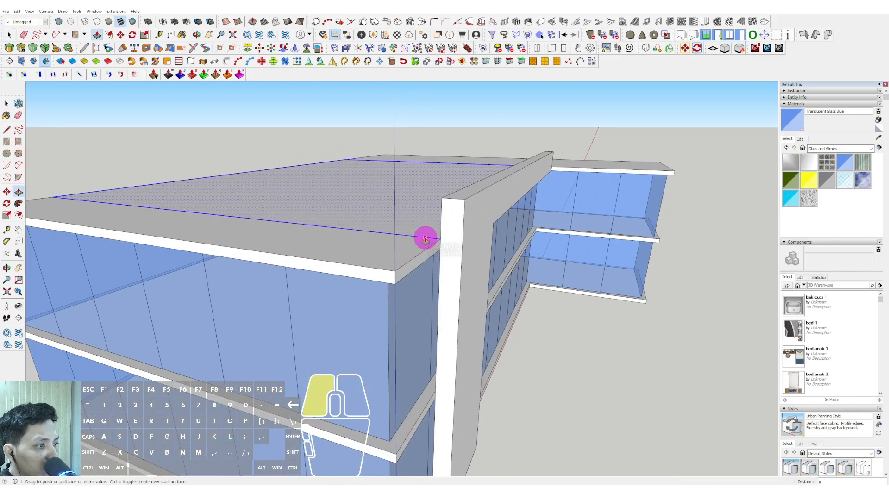
pyautogui.click(458, 199)
pyautogui.press('space')
pyautogui.scroll(1, 441, 192)
pyautogui.press('v')
pyautogui.click(450, 177)
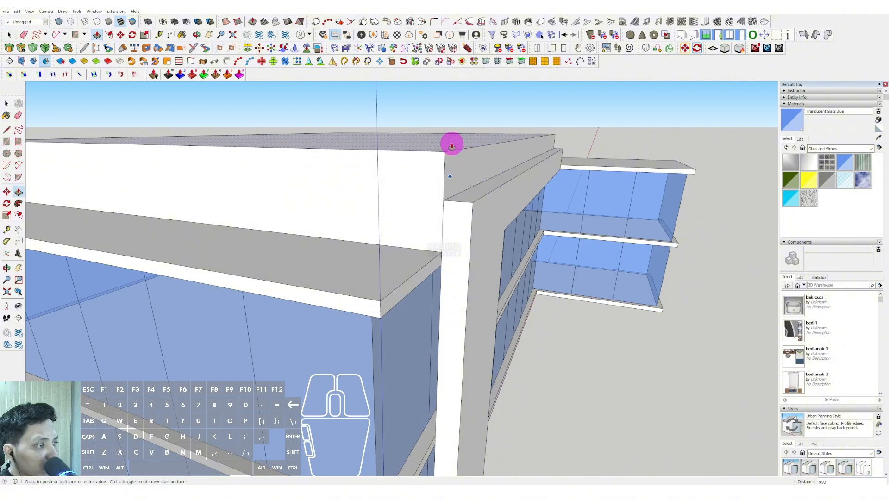
pyautogui.click(453, 153)
# Lower the rear edge of the roof block's top face to make the top slope down away from the frame
pyautogui.press('space')
pyautogui.scroll(-2, 445, 179)
pyautogui.moveTo(430, 176); pyautogui.dragTo(230, 176, button='middle')
pyautogui.scroll(-2, 563, 192)
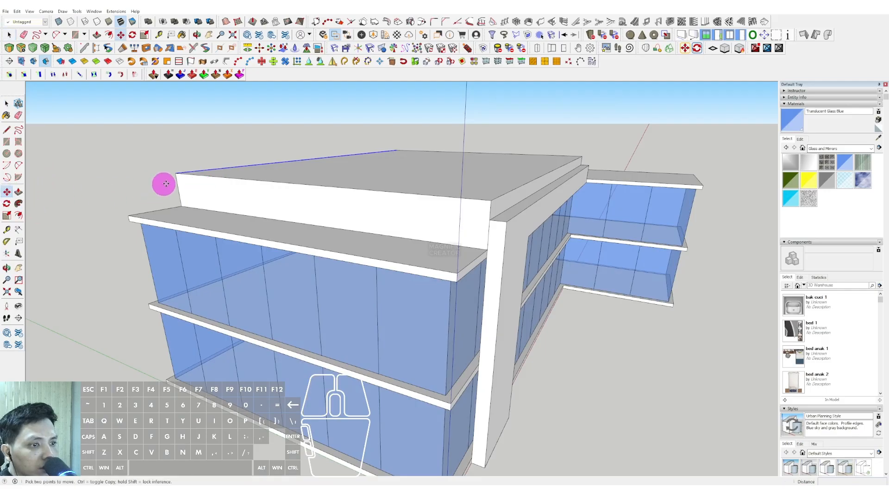
pyautogui.moveTo(177, 175); pyautogui.dragTo(449, 217)
pyautogui.scroll(-2, 449, 218)
pyautogui.moveTo(448, 217); pyautogui.dragTo(432, 219, button='middle')
pyautogui.press('space')
# Select the whole sloped roof block and make it a group
pyautogui.tripleClick(463, 192)
pyautogui.rightClick(467, 193)
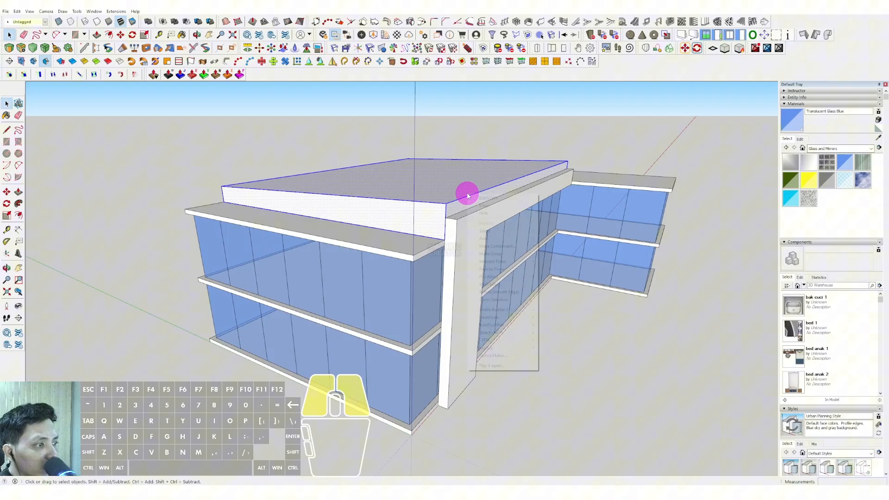
pyautogui.click(485, 254)
# Copy the sloped top face from inside the roof block group and paste it in place outside the group
pyautogui.doubleClick(427, 192)
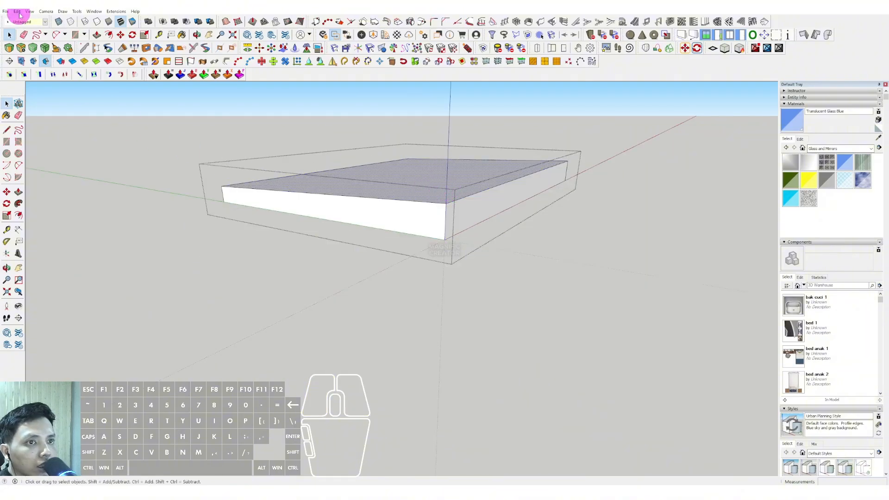
pyautogui.click(17, 11)
pyautogui.click(28, 46)
pyautogui.click(386, 118)
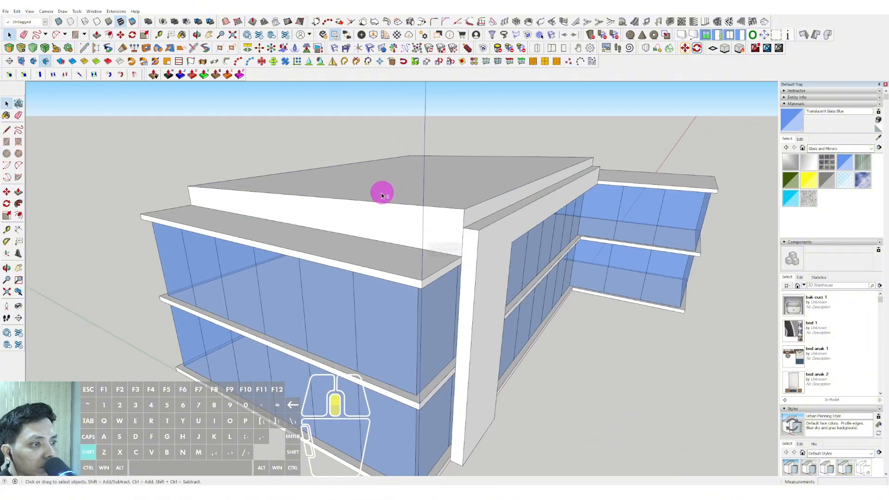
pyautogui.scroll(3, 382, 192)
pyautogui.click(17, 11)
pyautogui.click(29, 63)
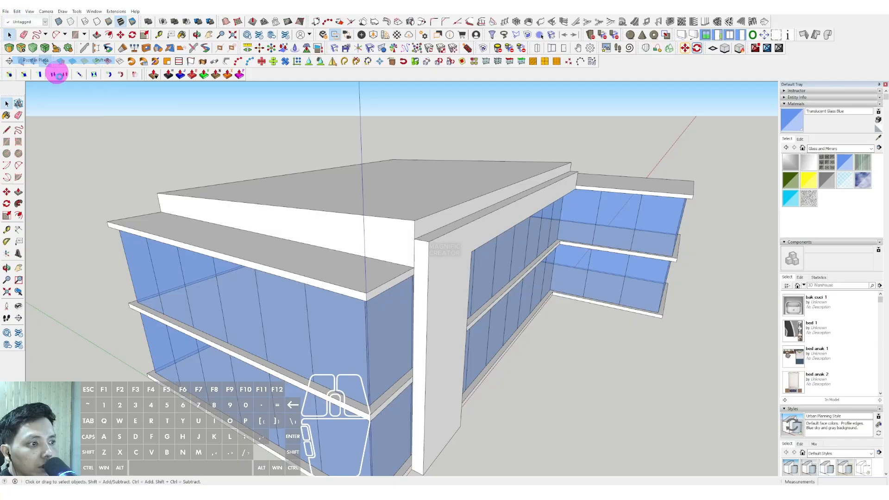
# Extrude the pasted sloped face 300 upward to form a roof plate
pyautogui.scroll(3, 417, 218)
pyautogui.scroll(2, 401, 204)
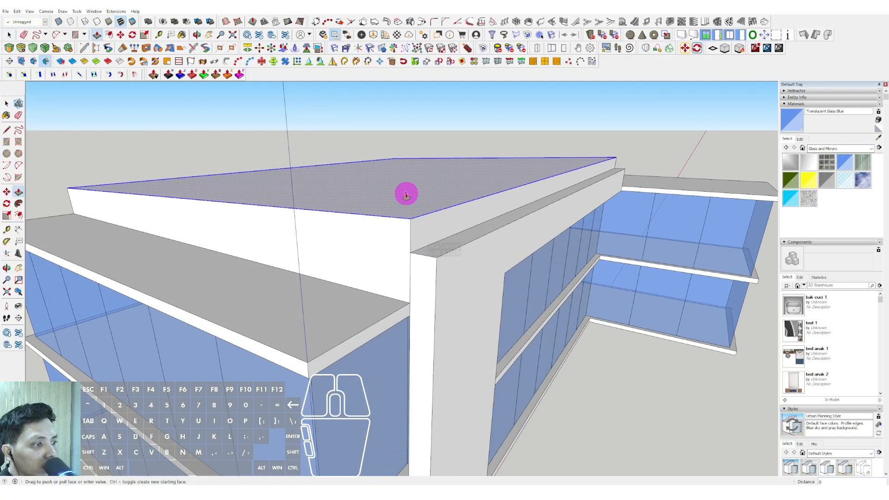
pyautogui.click(406, 195)
pyautogui.press('Return')
pyautogui.press('space')
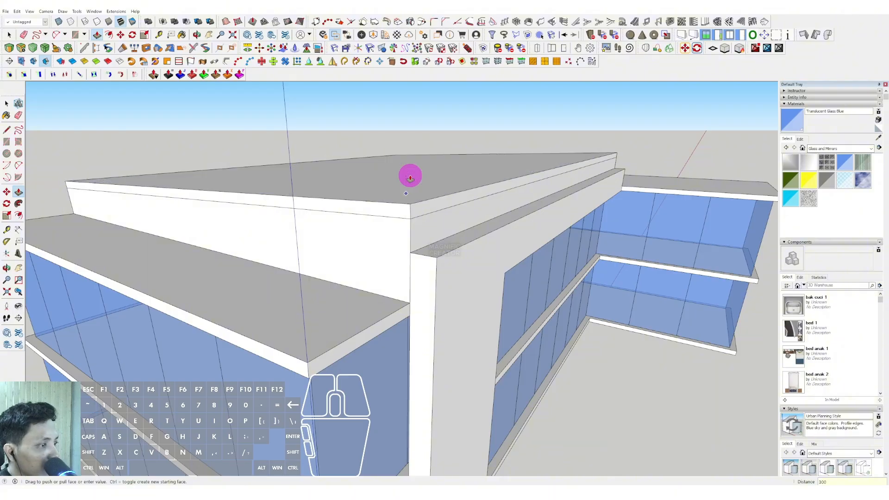
# Extend the roof plate's front edge 3000 outward over the facade frame
pyautogui.press('p')
pyautogui.scroll(3, 482, 207)
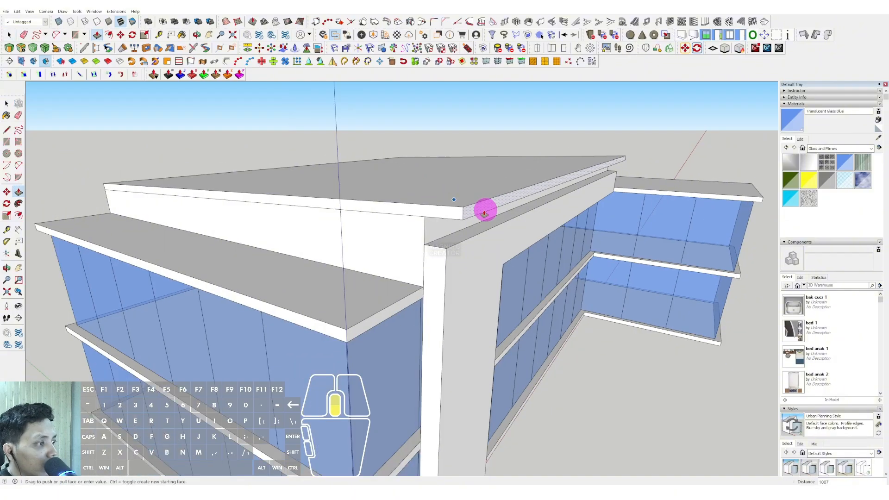
pyautogui.keyDown('shift'); pyautogui.moveTo(596, 185); pyautogui.dragTo(571, 182, button='middle'); pyautogui.keyUp('shift')
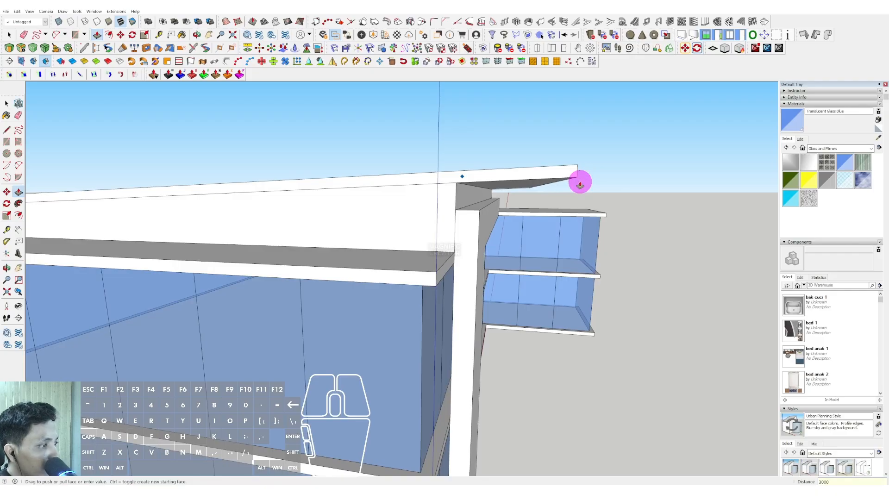
pyautogui.press('space')
# Extend the roof plate's outer end about 3019 past the roof block
pyautogui.moveTo(540, 210); pyautogui.dragTo(467, 181, button='middle')
pyautogui.scroll(-1, 325, 184)
pyautogui.scroll(2, 310, 144)
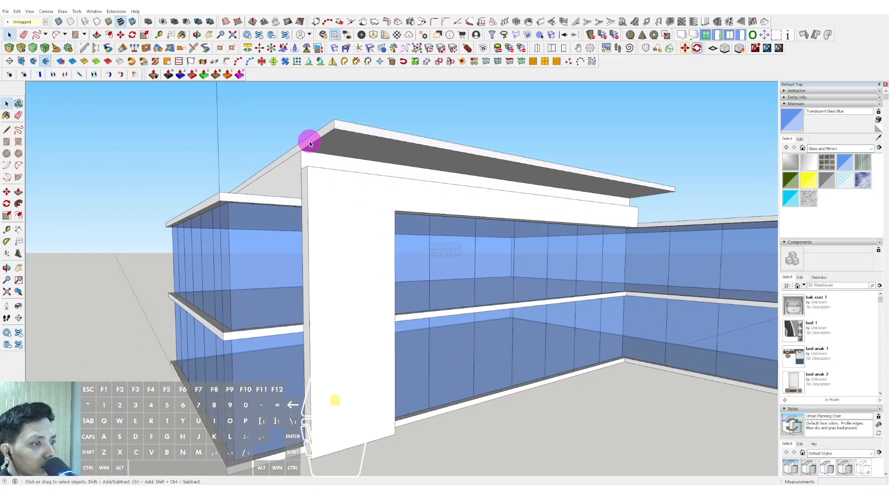
pyautogui.scroll(2, 310, 144)
pyautogui.moveTo(324, 138); pyautogui.dragTo(185, 214)
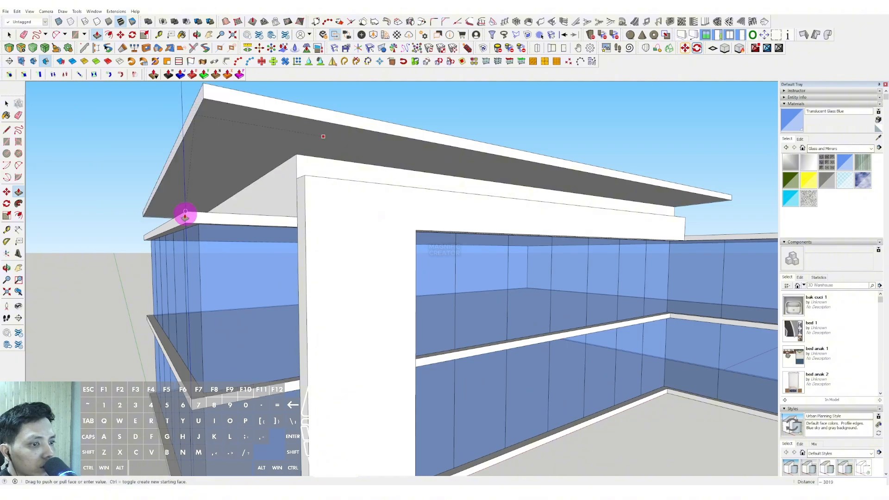
pyautogui.press('space')
# Pull the roof plate's front edge further outward to deepen the overhang above the facade
pyautogui.scroll(-4, 544, 222)
pyautogui.moveTo(544, 222); pyautogui.dragTo(364, 200, button='middle')
pyautogui.press('space')
pyautogui.moveTo(449, 200); pyautogui.dragTo(446, 172, button='middle')
pyautogui.scroll(3, 371, 162)
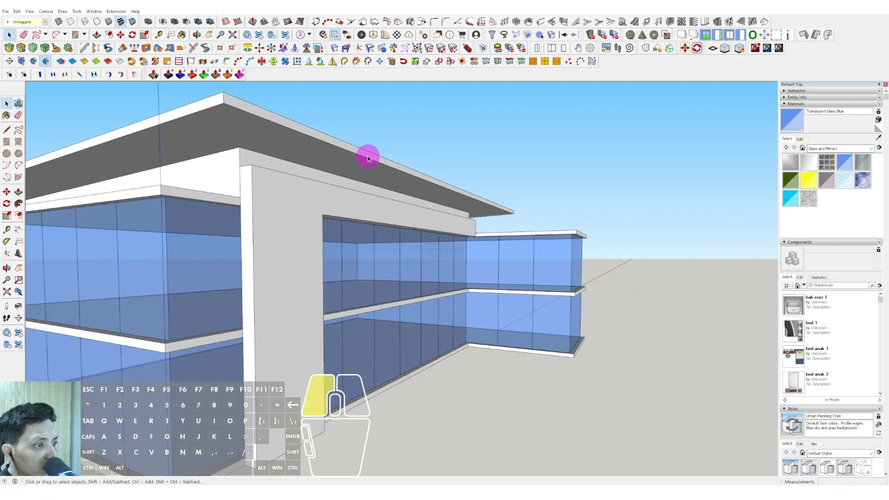
pyautogui.moveTo(367, 159)
pyautogui.mouseDown(button='middle')
pyautogui.moveTo(366, 174)
pyautogui.moveTo(365, 160)
pyautogui.mouseUp(button='middle')
pyautogui.press('p')
pyautogui.click(365, 159)
pyautogui.click(380, 155)
pyautogui.press('space')
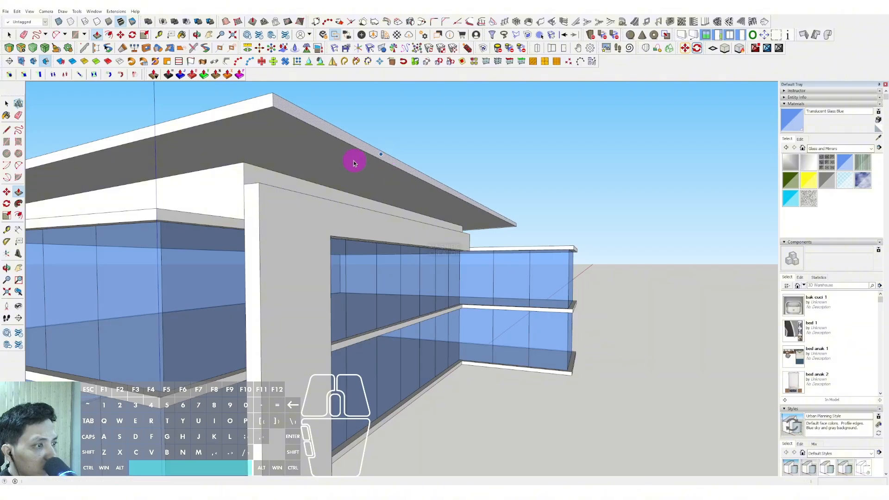
# Select the entire overhanging roof plate and make it a group
pyautogui.tripleClick(351, 161)
pyautogui.rightClick(349, 160)
pyautogui.click(370, 221)
# Draw a narrow vertical rectangle about 10000 tall on the front facade, from the base slab up to the frame's beam
pyautogui.moveTo(366, 221); pyautogui.dragTo(397, 335, button='middle')
pyautogui.scroll(-2, 268, 246)
pyautogui.scroll(2, 398, 335)
pyautogui.scroll(2, 388, 148)
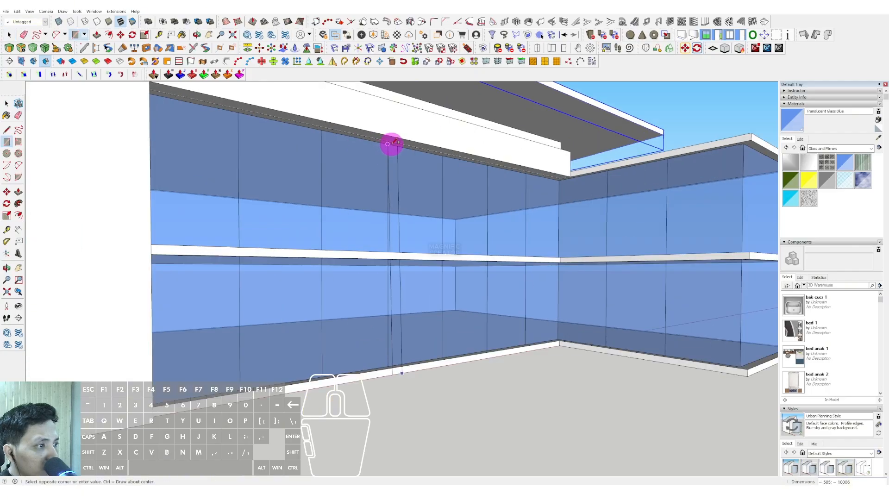
pyautogui.click(401, 142)
pyautogui.press('space')
# Extrude the narrow rectangle outward from the facade to form a projecting vertical fin
pyautogui.moveTo(395, 150); pyautogui.dragTo(428, 136)
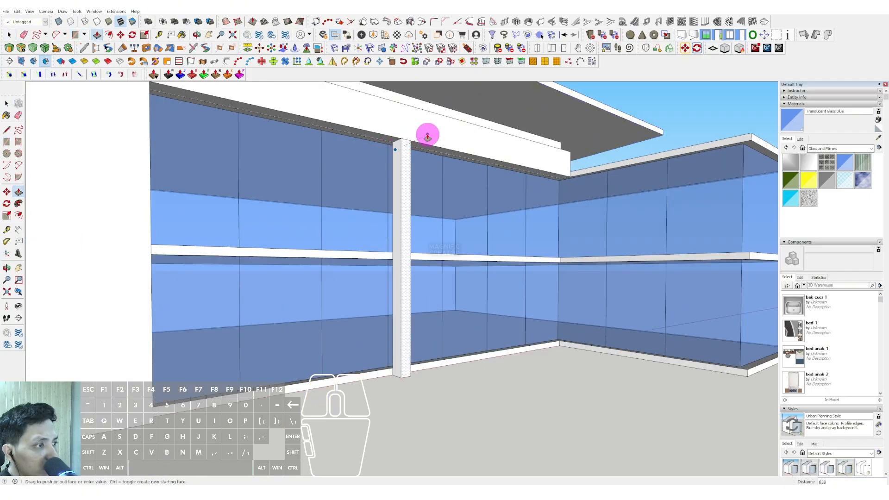
pyautogui.click(418, 138)
pyautogui.press('space')
# Turn the vertical fin into a component
pyautogui.moveTo(420, 135); pyautogui.dragTo(418, 175, button='middle')
pyautogui.rightClick(419, 176)
pyautogui.click(447, 229)
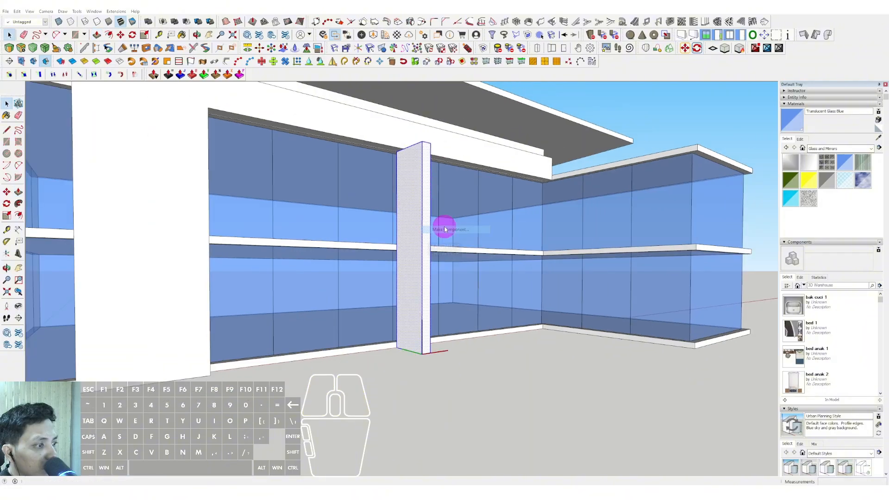
pyautogui.click(185, 260)
# Move the fin near the facade's inner corner and copy it along the facade as a row of five evenly spaced fins
pyautogui.moveTo(383, 224); pyautogui.dragTo(364, 352, button='middle')
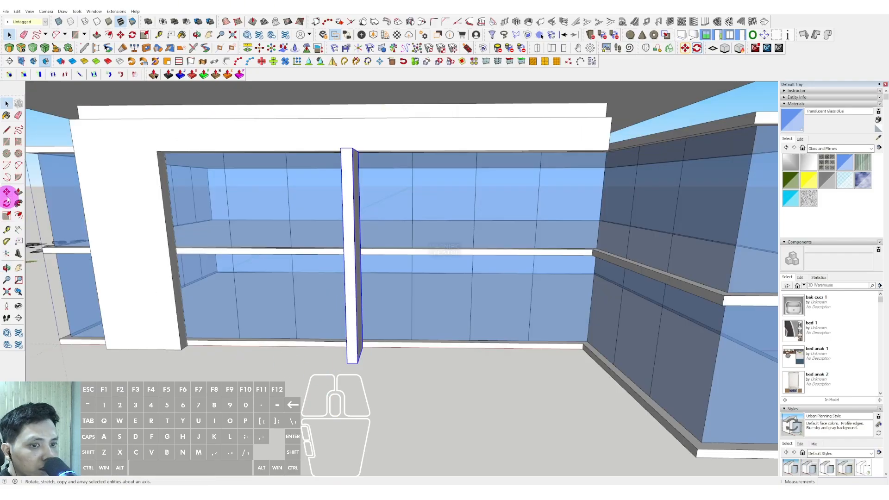
pyautogui.moveTo(360, 364); pyautogui.dragTo(545, 364)
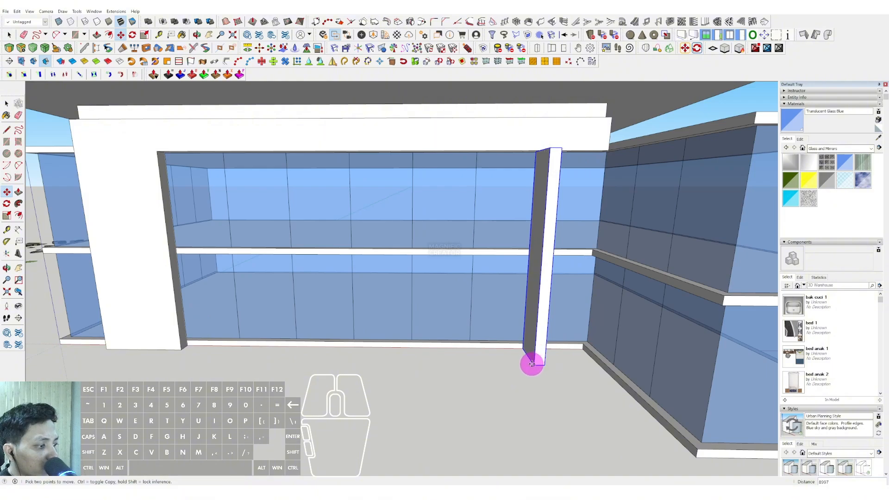
pyautogui.keyDown('shift'); pyautogui.click(443, 364); pyautogui.keyUp('shift')
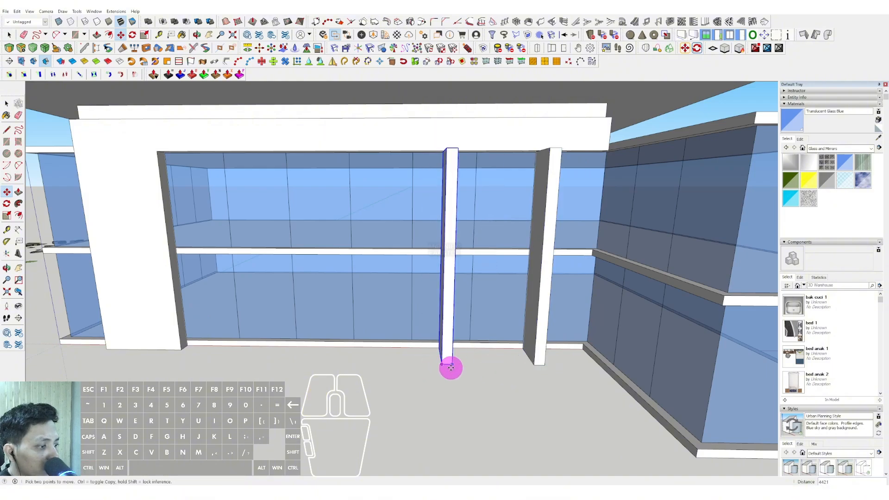
pyautogui.scroll(3, 451, 367)
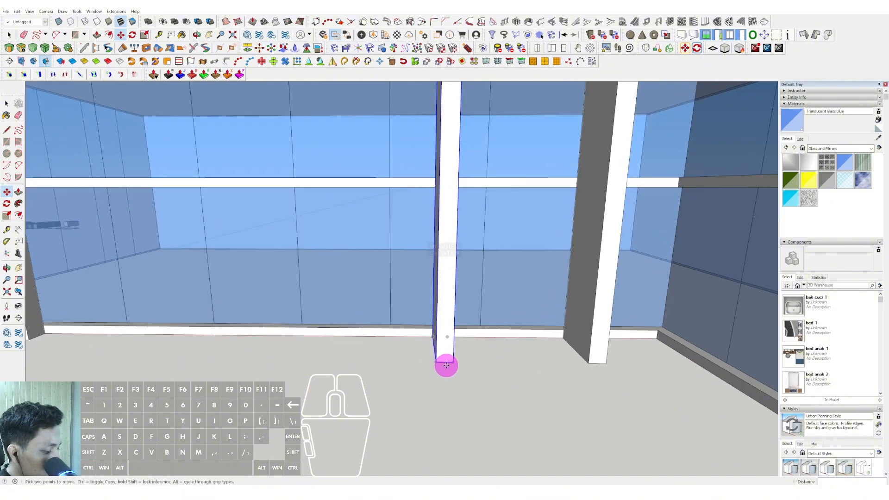
pyautogui.scroll(-3, 446, 366)
pyautogui.press('Return')
pyautogui.press('space')
# Remove every second fin from the row to leave three evenly spaced fins
pyautogui.moveTo(470, 287); pyautogui.dragTo(520, 226, button='middle')
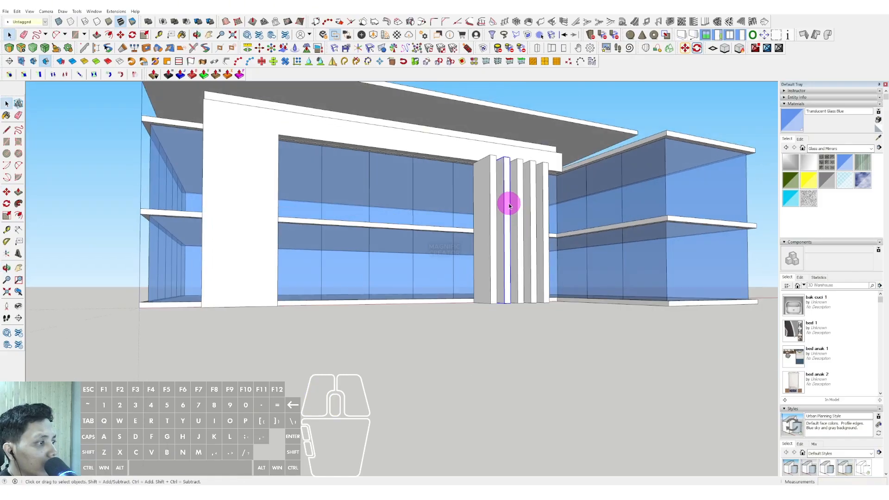
pyautogui.moveTo(532, 190); pyautogui.dragTo(507, 199, button='middle')
pyautogui.scroll(6, 446, 270)
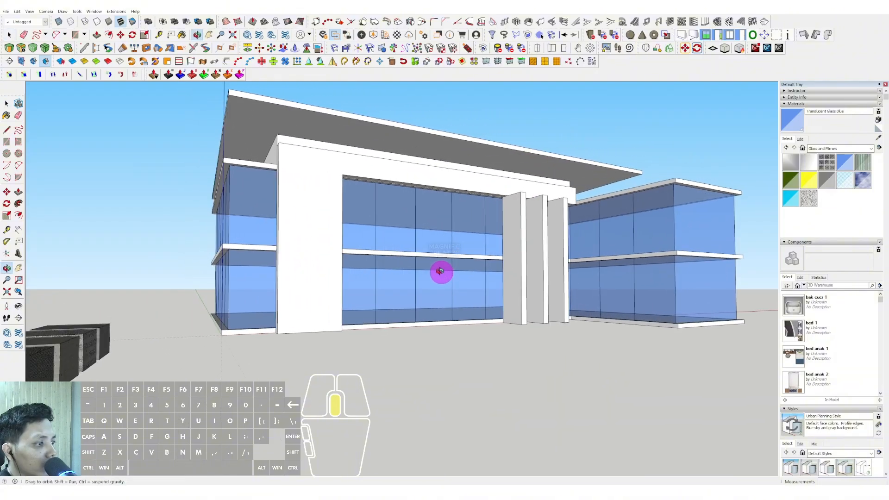
# Draw a rectangle about 13400 by 300 on the middle slab's front edge, between the tall panel and the fins
pyautogui.press('r')
pyautogui.scroll(-4, 494, 262)
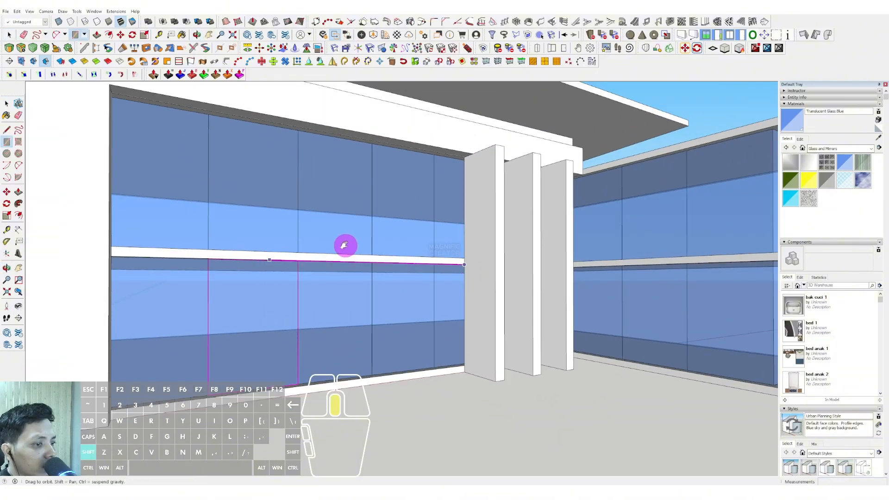
pyautogui.click(204, 230)
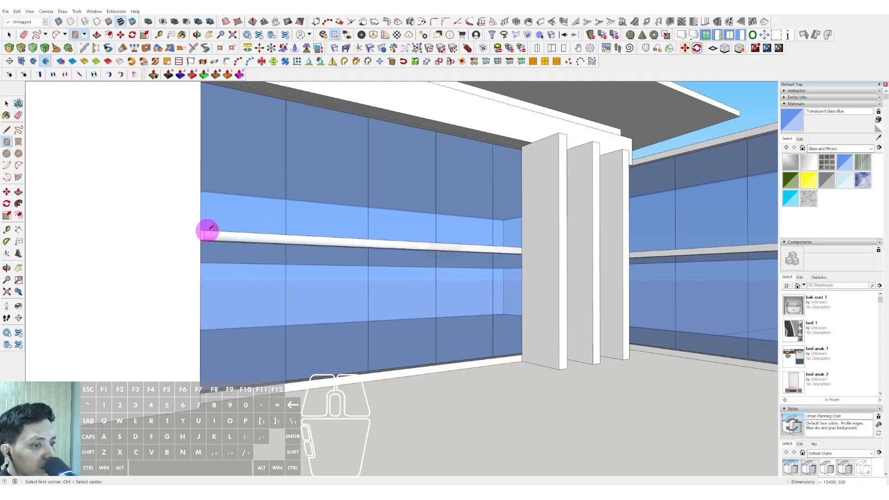
# Extrude the rectangle on the middle slab's front edge outward into a projecting canopy slab
pyautogui.moveTo(391, 244); pyautogui.dragTo(374, 242, button='middle')
pyautogui.scroll(-5, 373, 244)
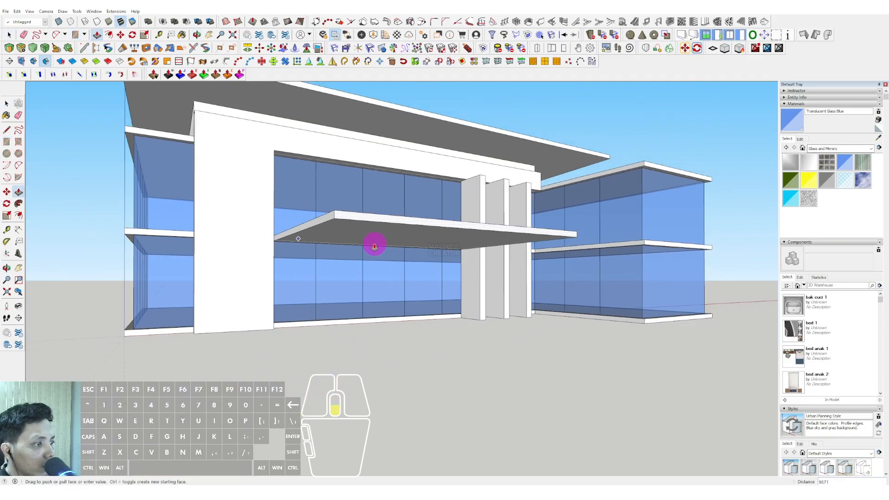
pyautogui.press('p')
pyautogui.click(357, 248)
pyautogui.scroll(5, 463, 269)
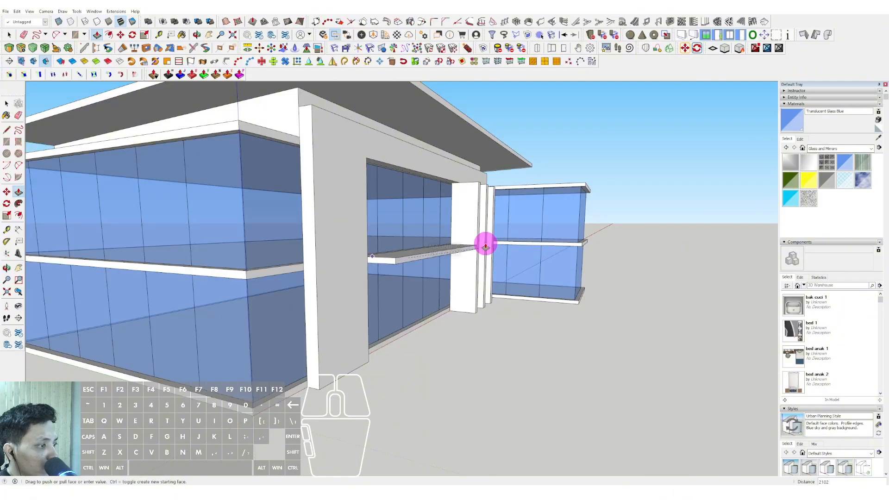
pyautogui.click(503, 246)
pyautogui.press('space')
# Draw a diagonal line across the canopy's end face and push the lower wedge away along the full 13400 length to bevel the underside
pyautogui.scroll(3, 477, 257)
pyautogui.moveTo(479, 260); pyautogui.dragTo(457, 277, button='middle')
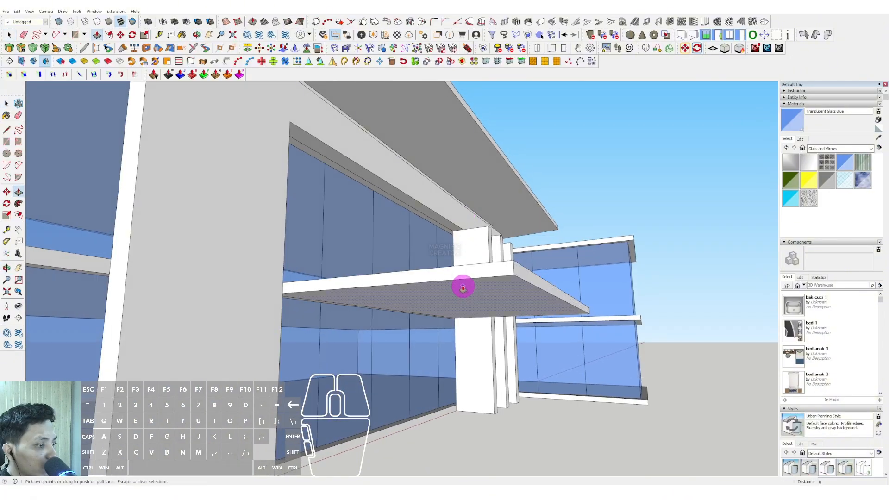
pyautogui.scroll(2, 482, 297)
pyautogui.press('a')
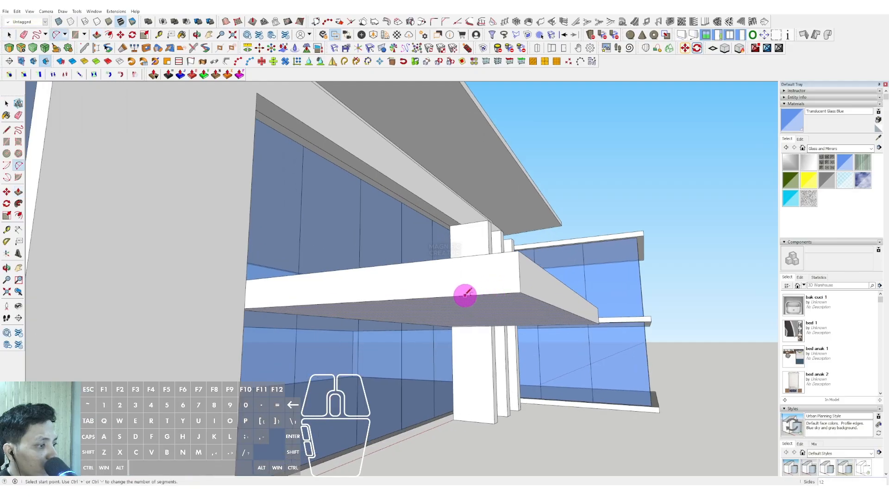
pyautogui.press('l')
pyautogui.click(449, 297)
pyautogui.scroll(1, 516, 281)
pyautogui.press('p')
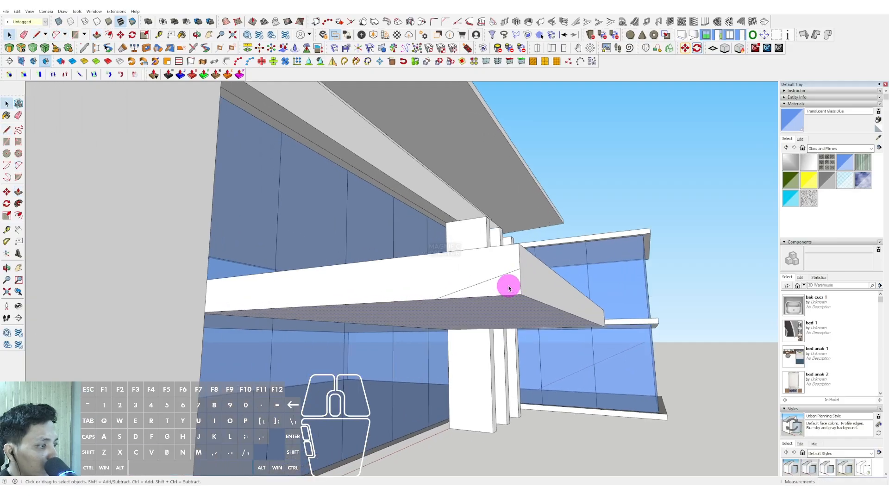
pyautogui.click(508, 286)
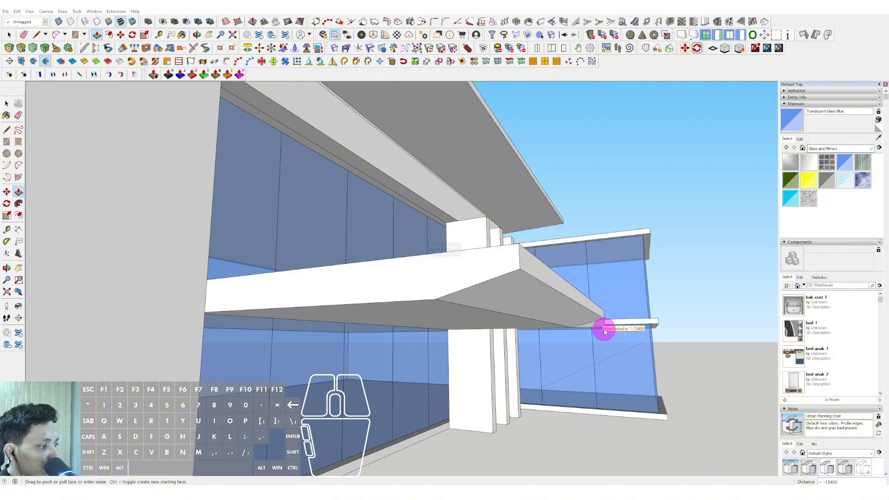
# Draw an arc at the canopy's outer corner on the end face and push away the waste to round the front edge
pyautogui.scroll(2, 471, 296)
pyautogui.press('a')
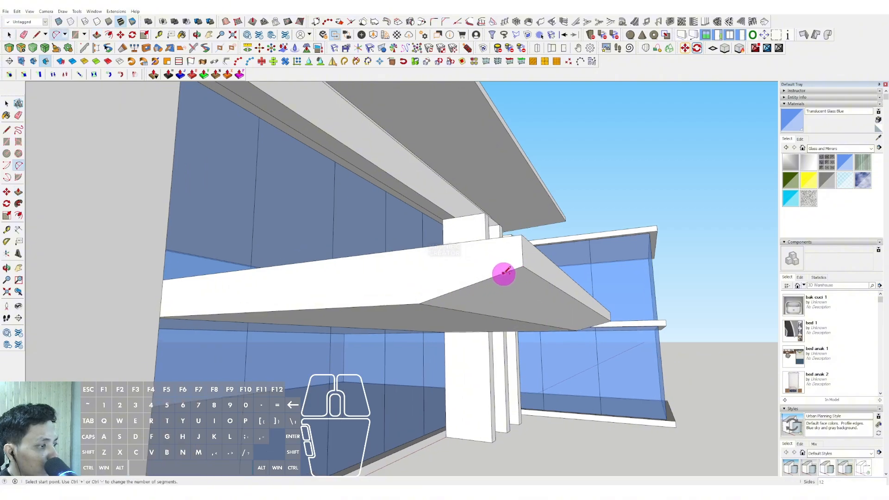
pyautogui.click(523, 248)
pyautogui.scroll(1, 521, 257)
pyautogui.press('p')
pyautogui.click(520, 259)
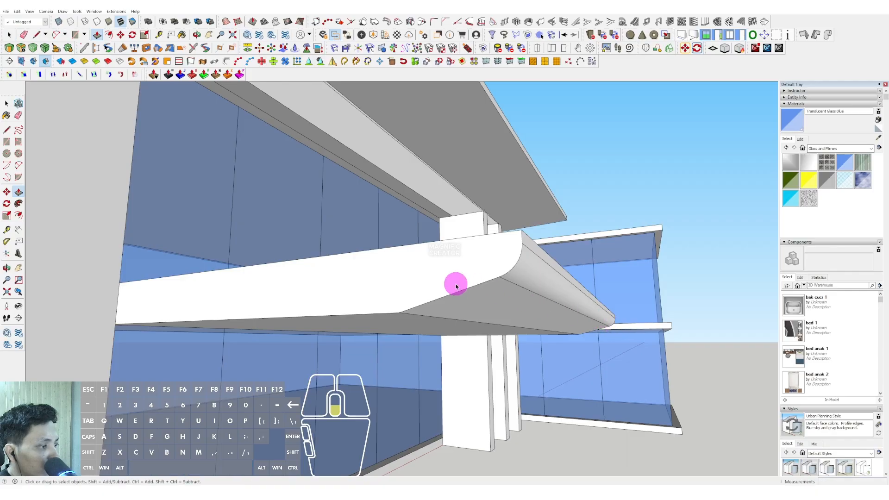
# Draw a long rectangle on the canopy's underside and push it through the slab to cut an opening
pyautogui.moveTo(456, 286); pyautogui.dragTo(467, 252, button='middle')
pyautogui.click(519, 335)
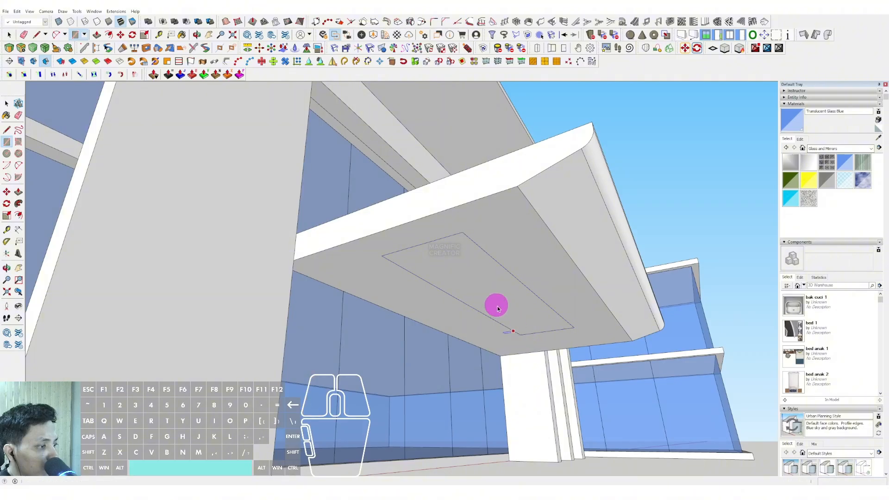
pyautogui.press('p')
pyautogui.click(477, 268)
pyautogui.click(449, 248)
# Select the whole canopy with all its connected faces and make it a group
pyautogui.moveTo(524, 227); pyautogui.dragTo(589, 200, button='middle')
pyautogui.tripleClick(590, 201)
pyautogui.rightClick(591, 204)
pyautogui.click(611, 263)
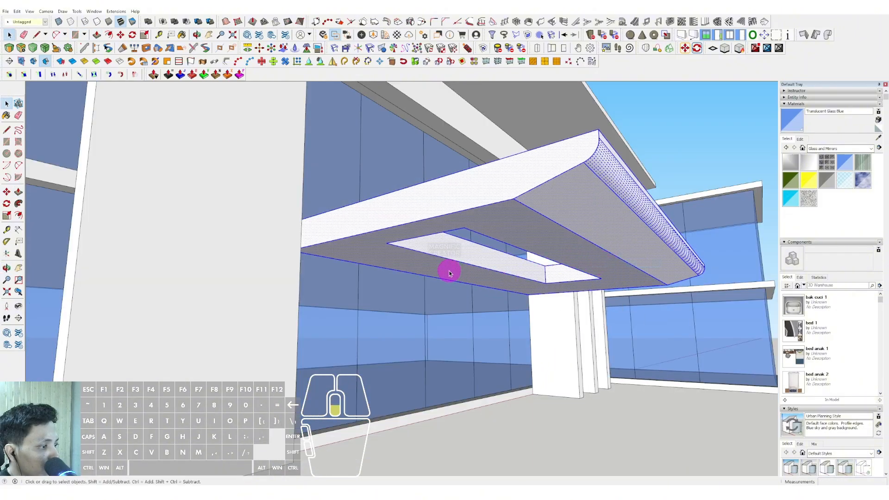
# Draw a large ground rectangle beneath the building that extends well out in front of the facade
pyautogui.moveTo(449, 270); pyautogui.dragTo(398, 313, button='middle')
pyautogui.scroll(-5, 393, 264)
pyautogui.scroll(-3, 388, 298)
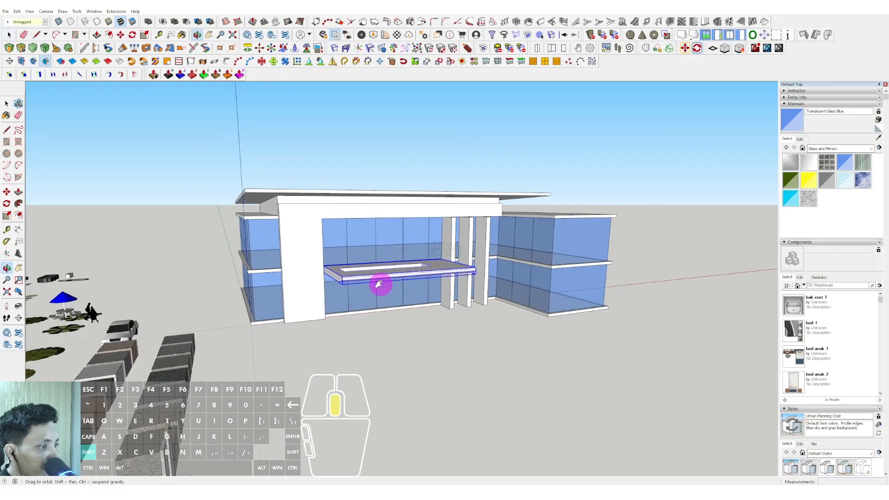
pyautogui.moveTo(377, 284); pyautogui.dragTo(361, 268, button='middle')
pyautogui.click(221, 301)
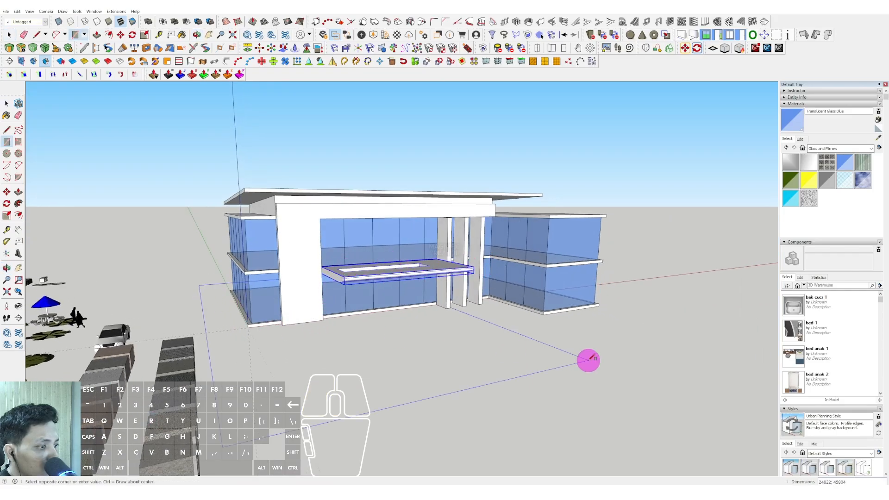
pyautogui.click(738, 318)
pyautogui.press('space')
pyautogui.moveTo(738, 318); pyautogui.dragTo(476, 331, button='middle')
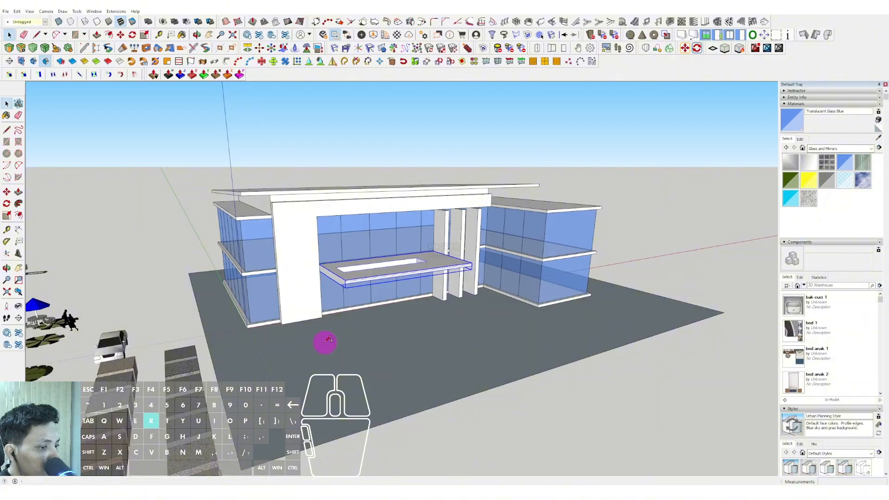
# Draw a long pool rectangle on the ground in front of the canopy and scale its building-side edge slightly inward
pyautogui.scroll(4, 332, 337)
pyautogui.moveTo(332, 367); pyautogui.dragTo(350, 345, button='middle')
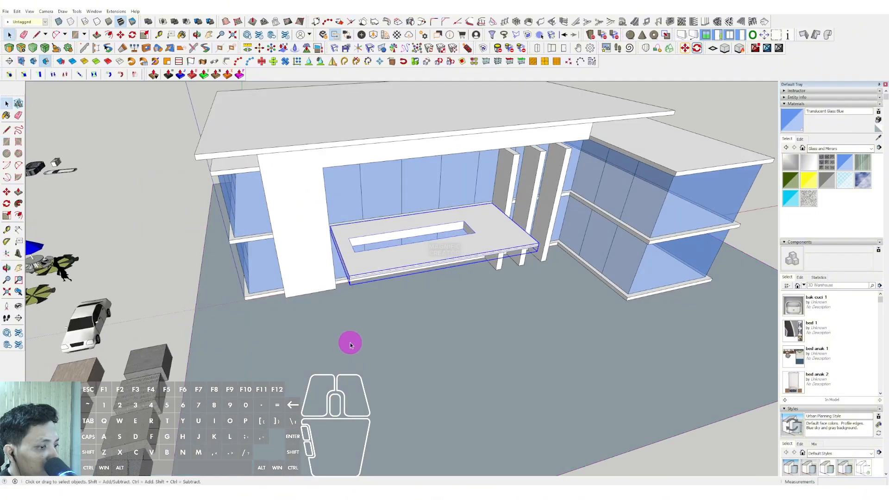
pyautogui.press('r')
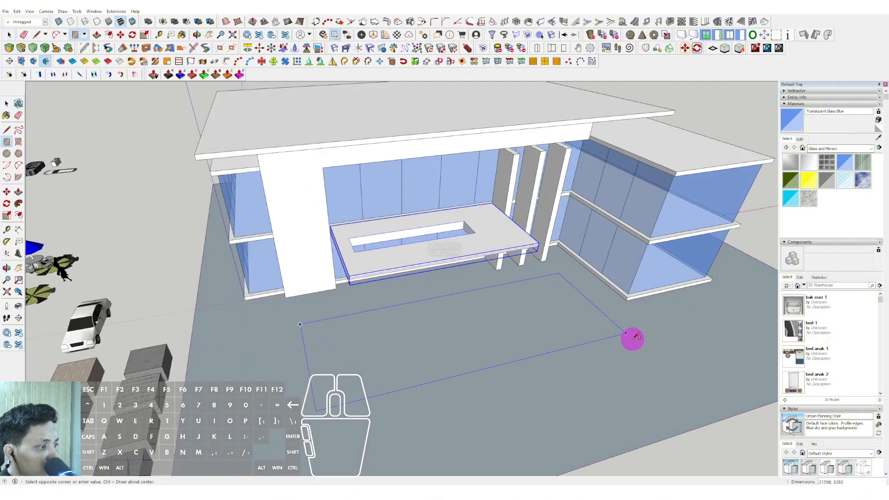
pyautogui.click(633, 340)
pyautogui.press('s')
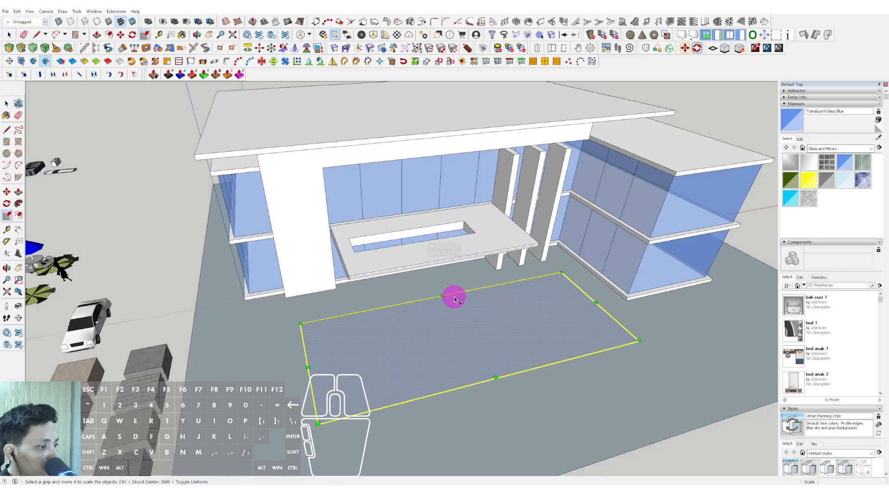
pyautogui.moveTo(451, 296); pyautogui.dragTo(448, 306)
# Offset the pool rectangle's outline inward to form a narrow border around it
pyautogui.moveTo(448, 306); pyautogui.dragTo(551, 332, button='middle')
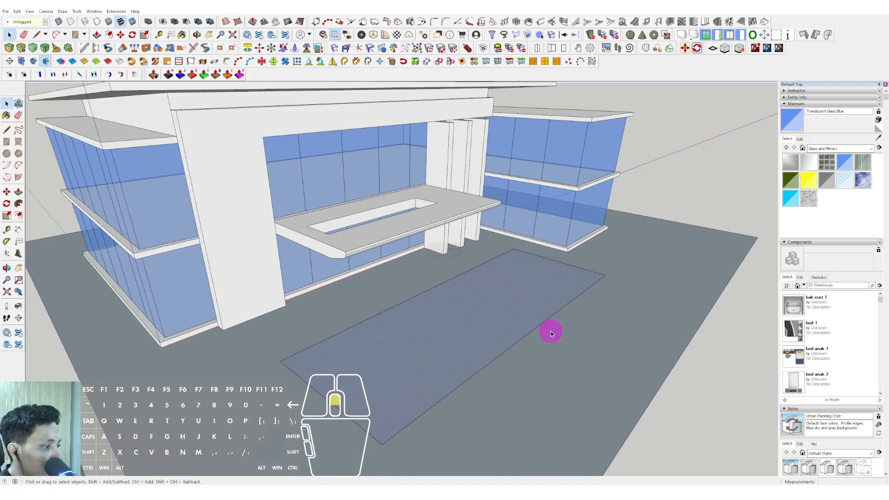
pyautogui.click(563, 350)
pyautogui.scroll(5, 560, 347)
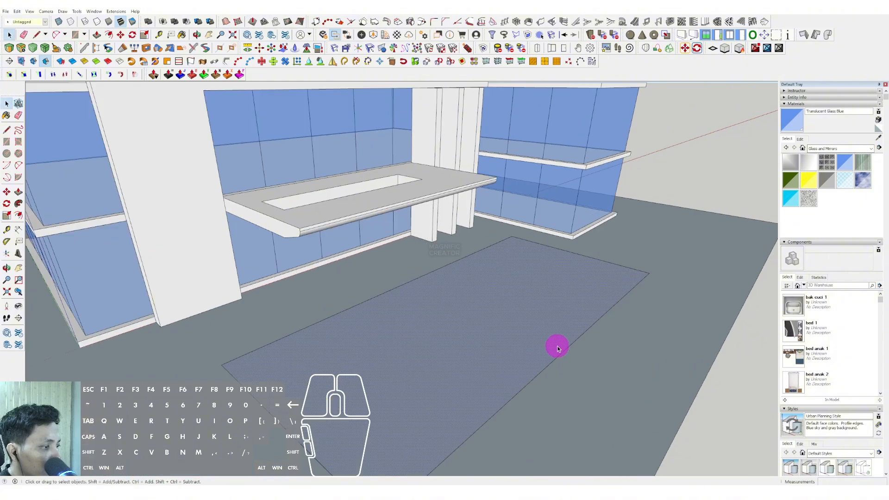
pyautogui.press('f')
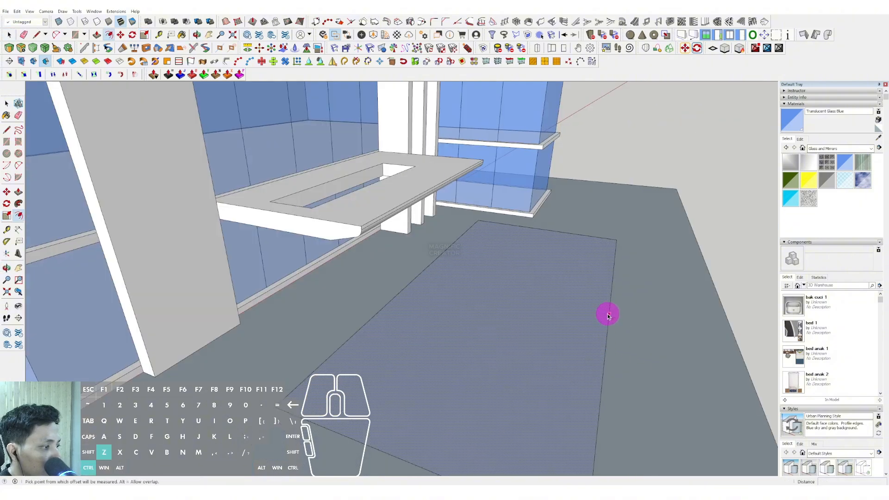
pyautogui.click(598, 316)
# Measure the pool's inner width and length between the border's inner edges
pyautogui.scroll(1, 429, 274)
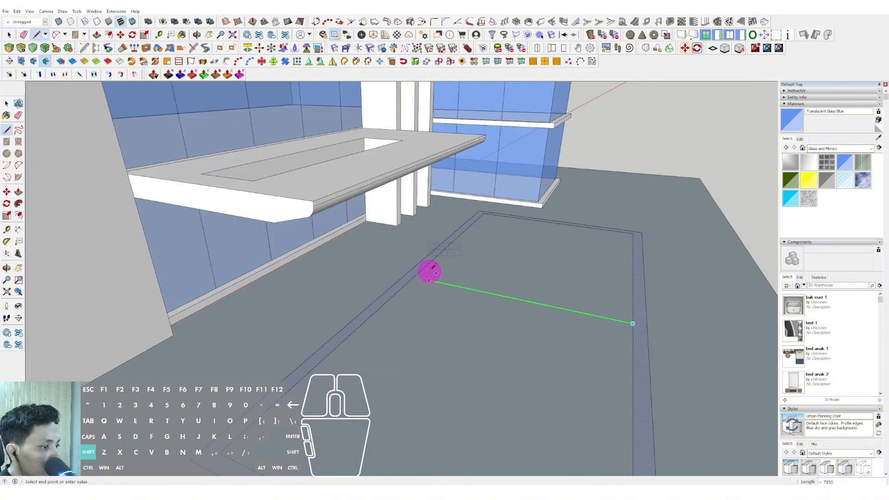
pyautogui.press('space')
pyautogui.moveTo(423, 269); pyautogui.dragTo(485, 318, button='middle')
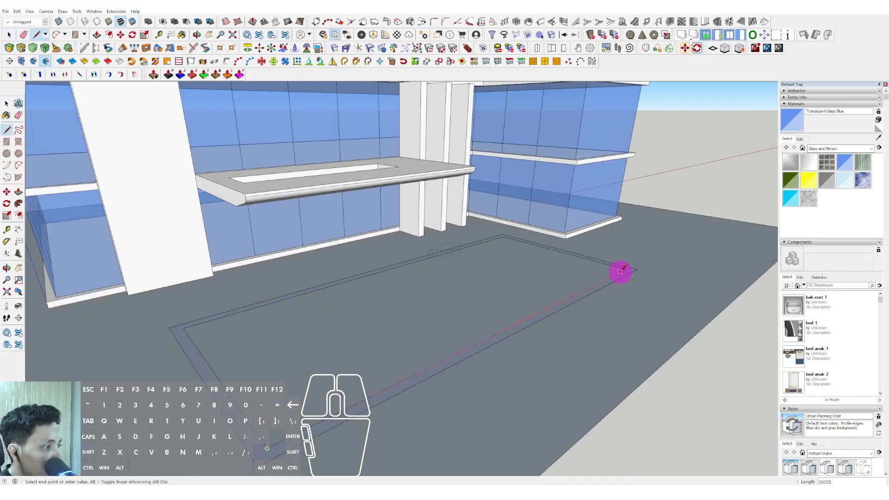
pyautogui.press('space')
pyautogui.moveTo(626, 269); pyautogui.dragTo(522, 286, button='middle')
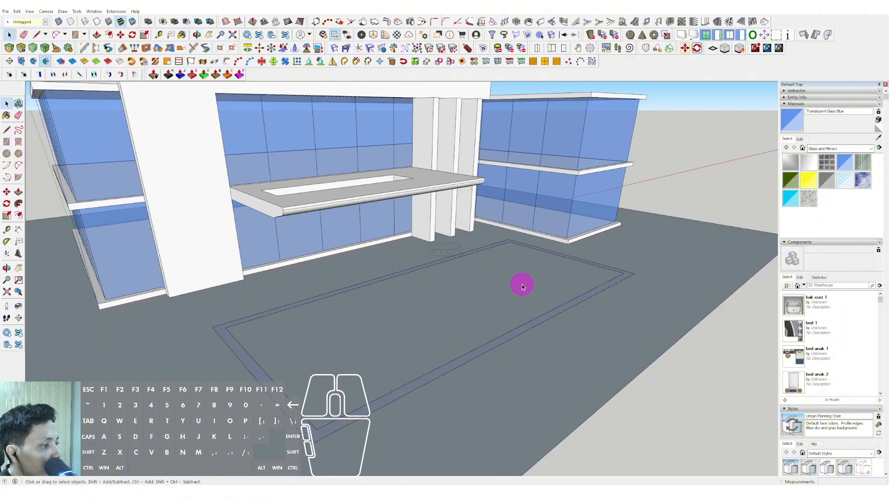
# Paint the pool's inner face with the Water Dark Blue material from the Water collection
pyautogui.click(872, 148)
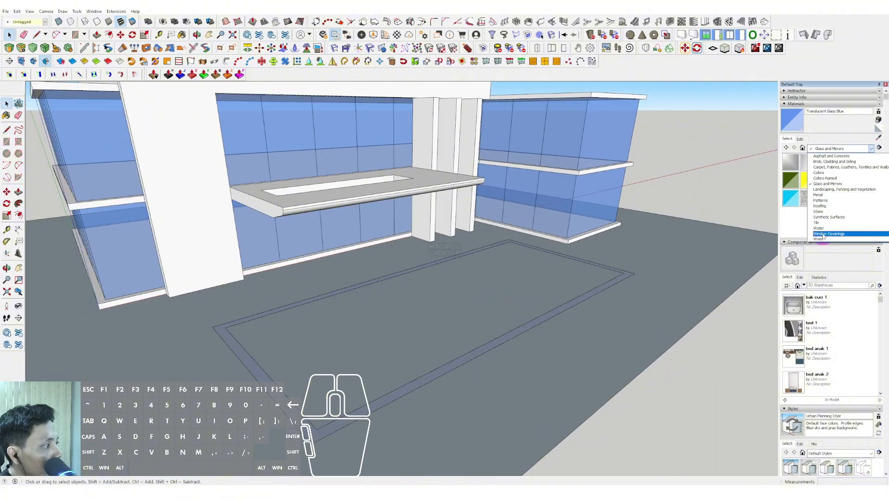
pyautogui.click(819, 227)
pyautogui.click(790, 161)
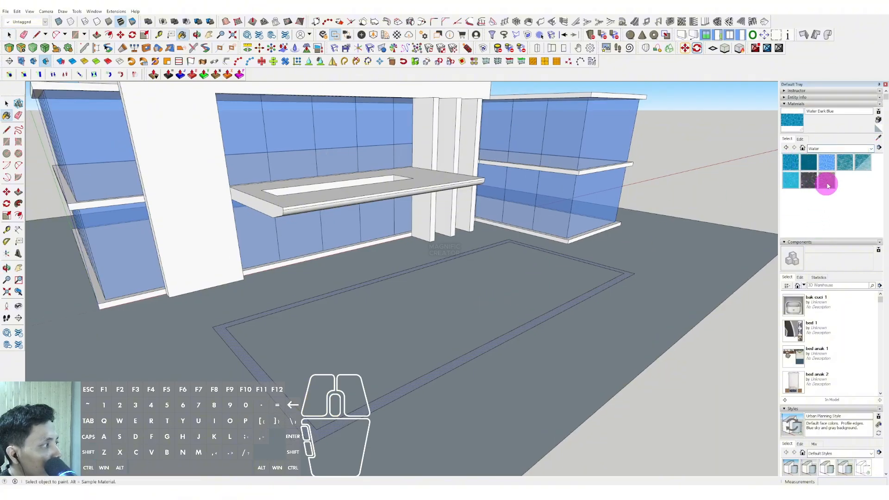
# Paint the pool border with the Blacktop Old 01 material from the Asphalt and Concrete collection
pyautogui.click(871, 148)
pyautogui.click(834, 170)
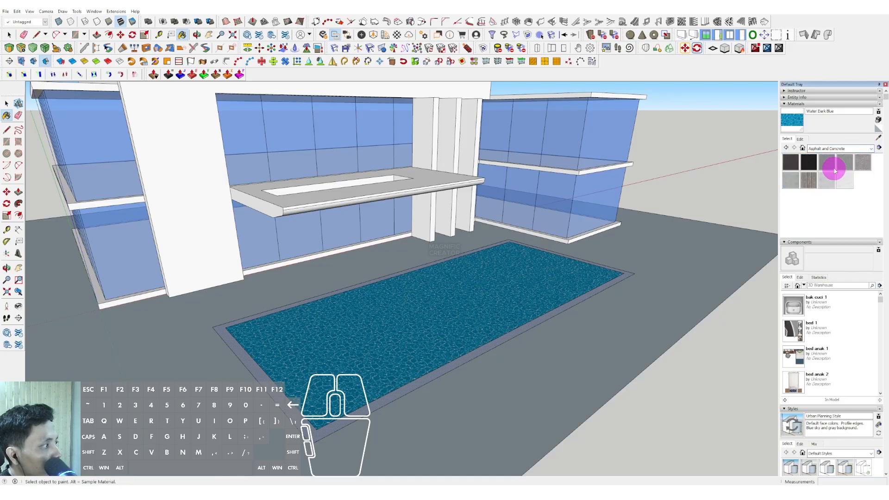
pyautogui.click(820, 164)
pyautogui.press('space')
# Draw a deck rectangle on the ground filling the strip between the pool border and the glass facade
pyautogui.scroll(5, 582, 292)
pyautogui.scroll(-2, 616, 283)
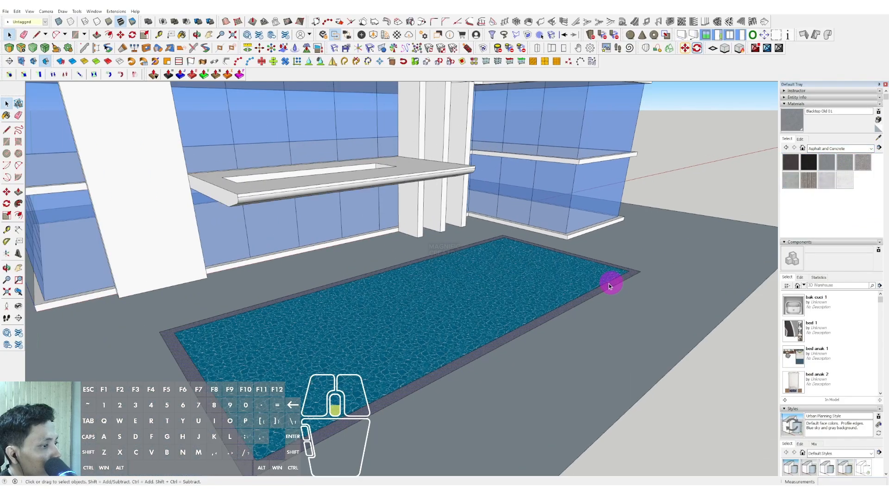
pyautogui.scroll(3, 545, 246)
pyautogui.click(545, 244)
pyautogui.scroll(-2, 545, 244)
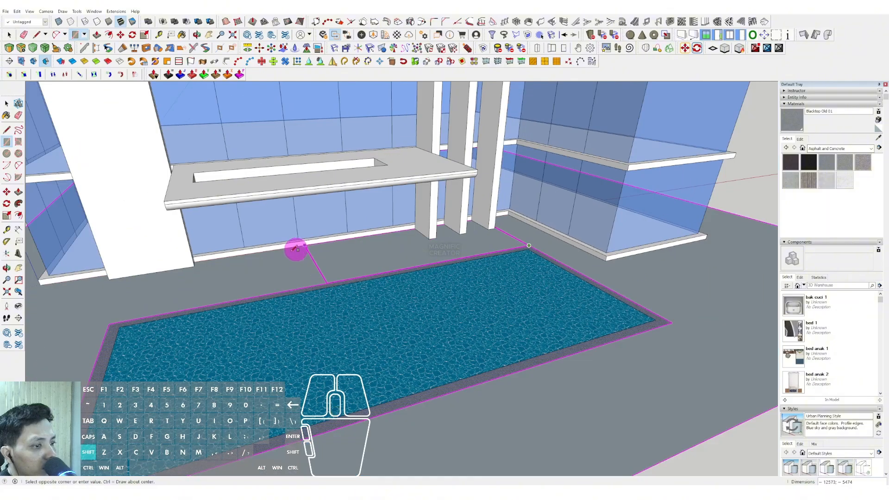
pyautogui.press('space')
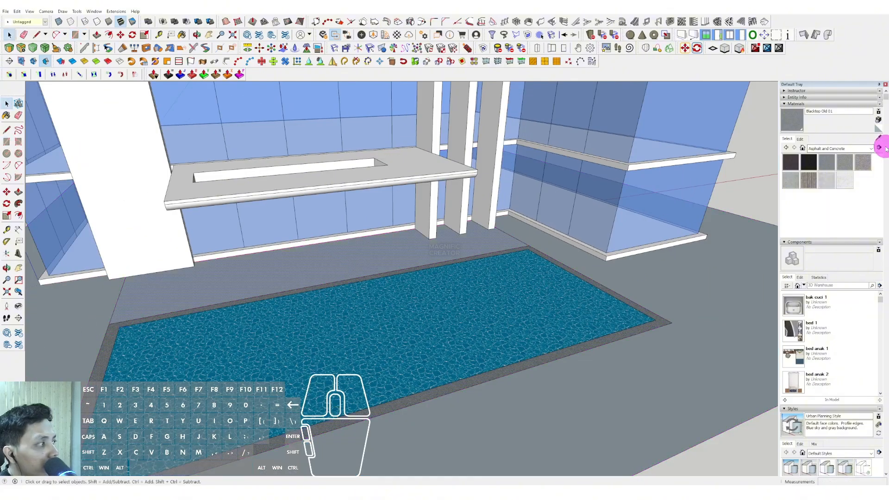
# Paint the deck strip with the Beadboard material from the Brick, Cladding and Siding collection
pyautogui.click(872, 149)
pyautogui.click(828, 179)
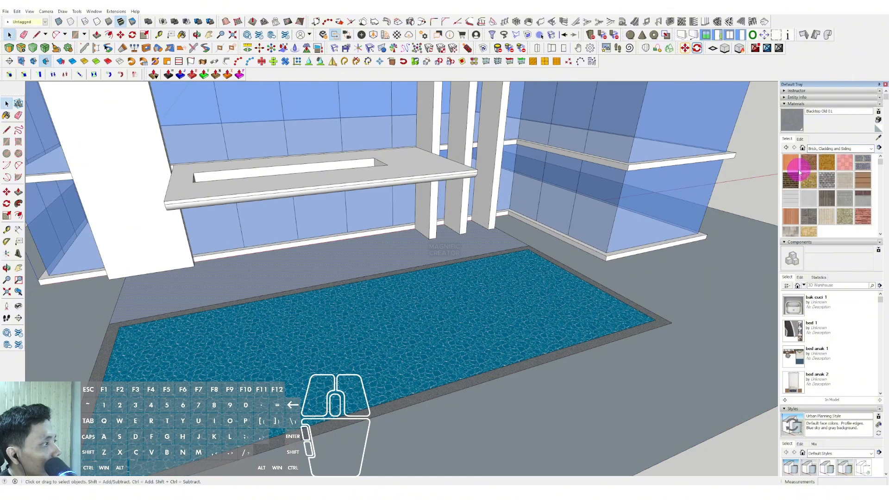
pyautogui.click(783, 164)
pyautogui.click(424, 246)
# Draw a lawn rectangle from the side wing's outer front base corner to the far corner of the ground plane
pyautogui.scroll(-5, 482, 268)
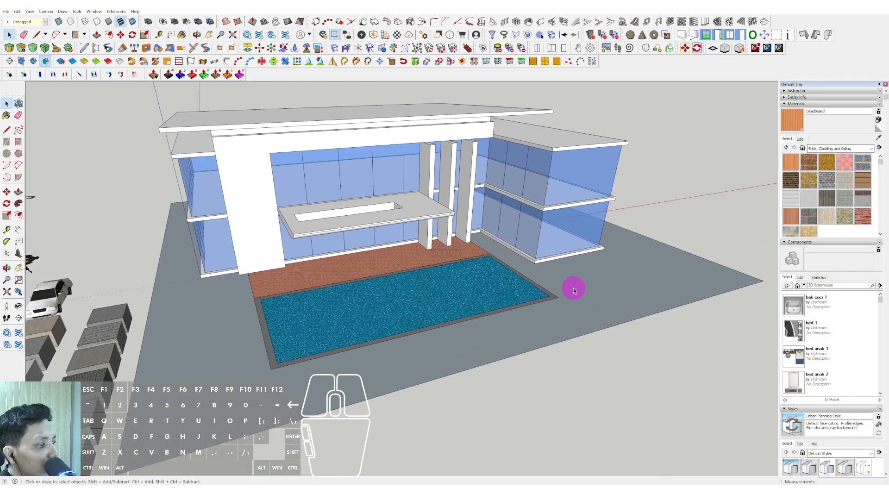
pyautogui.moveTo(369, 304); pyautogui.dragTo(275, 278, button='middle')
pyautogui.moveTo(314, 300); pyautogui.dragTo(414, 250, button='middle')
pyautogui.press('r')
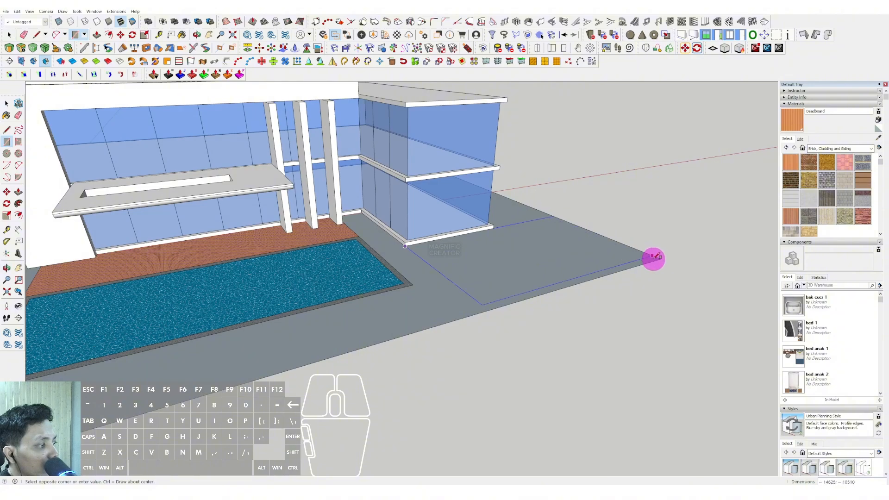
pyautogui.press('space')
# Paint the lawn rectangle with Grass Light Green from the Landscaping, Fencing and Vegetation collection
pyautogui.click(875, 149)
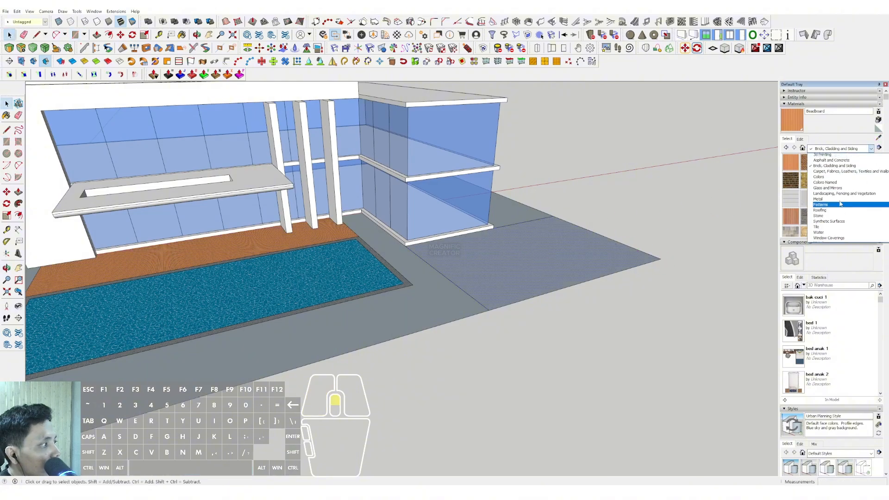
pyautogui.click(820, 200)
pyautogui.click(512, 263)
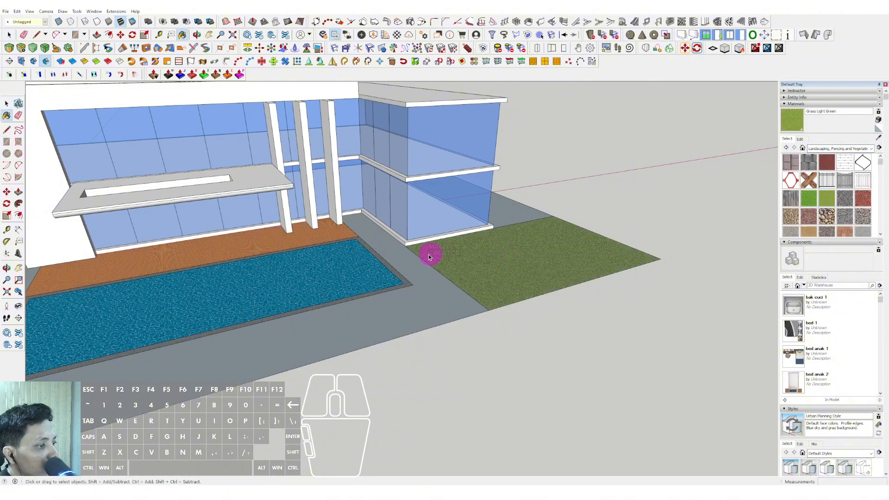
# Copy the tree, the umbrella table and the two people silhouettes together from the component collection to the lawn beside the side wing
pyautogui.moveTo(429, 254); pyautogui.dragTo(532, 222, button='middle')
pyautogui.rightClick(542, 250)
pyautogui.moveTo(325, 258)
pyautogui.mouseDown(button='middle')
pyautogui.moveTo(466, 249)
pyautogui.moveTo(395, 218)
pyautogui.mouseUp(button='middle')
pyautogui.click(392, 222)
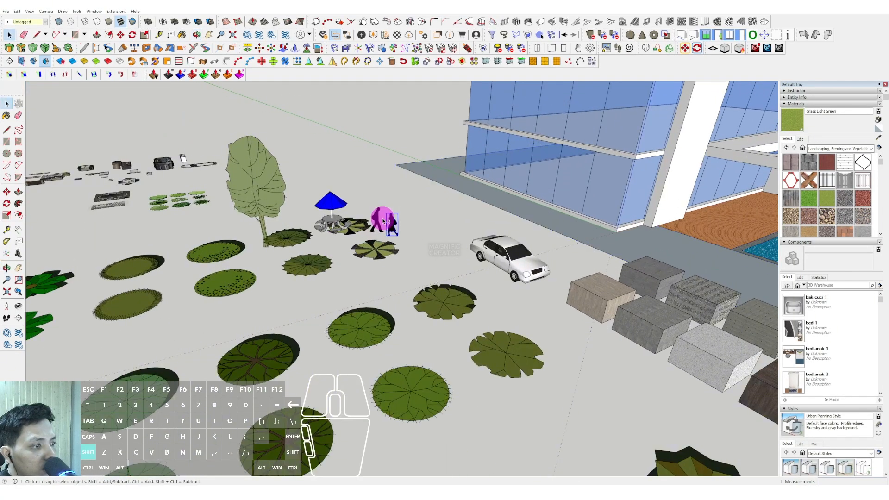
pyautogui.keyDown('shift'); pyautogui.click(377, 218); pyautogui.keyUp('shift')
pyautogui.keyDown('shift'); pyautogui.click(241, 214); pyautogui.keyUp('shift')
pyautogui.scroll(3, 292, 249)
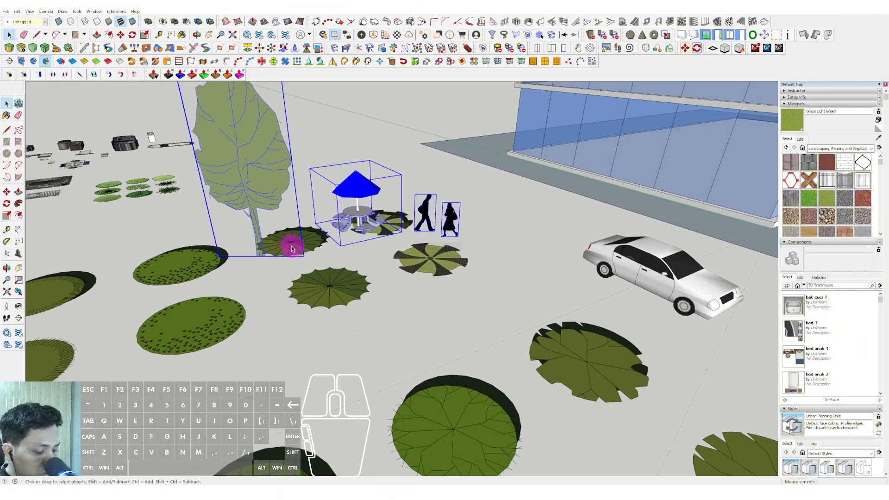
pyautogui.click(264, 258)
pyautogui.press('ctrl')
pyautogui.scroll(-4, 438, 225)
pyautogui.keyDown('shift'); pyautogui.moveTo(672, 208); pyautogui.dragTo(291, 228, button='middle'); pyautogui.keyUp('shift')
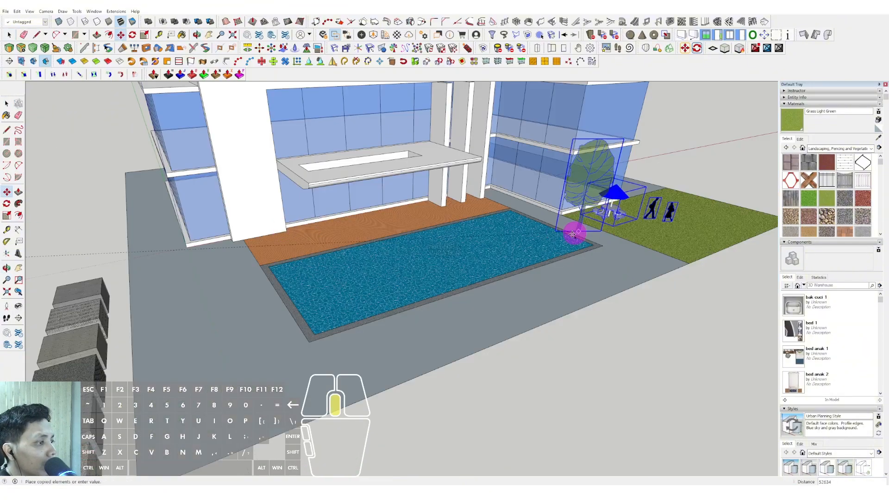
pyautogui.moveTo(576, 232); pyautogui.dragTo(531, 250, button='middle')
pyautogui.click(591, 258)
pyautogui.scroll(1, 628, 234)
pyautogui.press('space')
# Move the copied umbrella table from the lawn onto the wooden deck beside the fins, between the facade and the pool
pyautogui.click(630, 233)
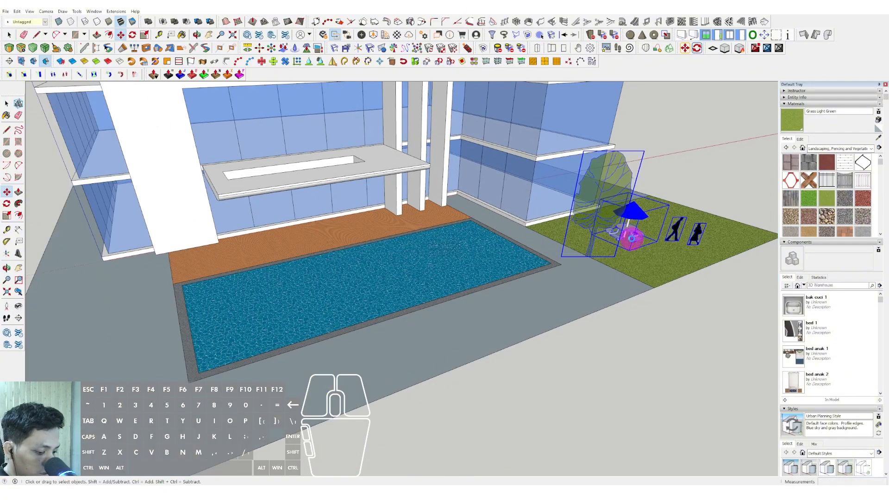
pyautogui.scroll(1, 630, 237)
pyautogui.click(629, 237)
pyautogui.press('m')
pyautogui.click(628, 235)
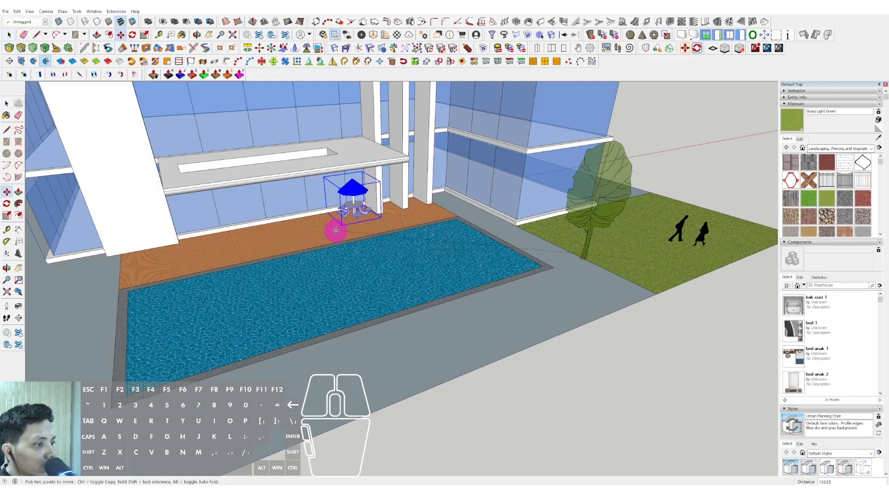
pyautogui.click(334, 233)
pyautogui.scroll(3, 351, 225)
pyautogui.click(365, 228)
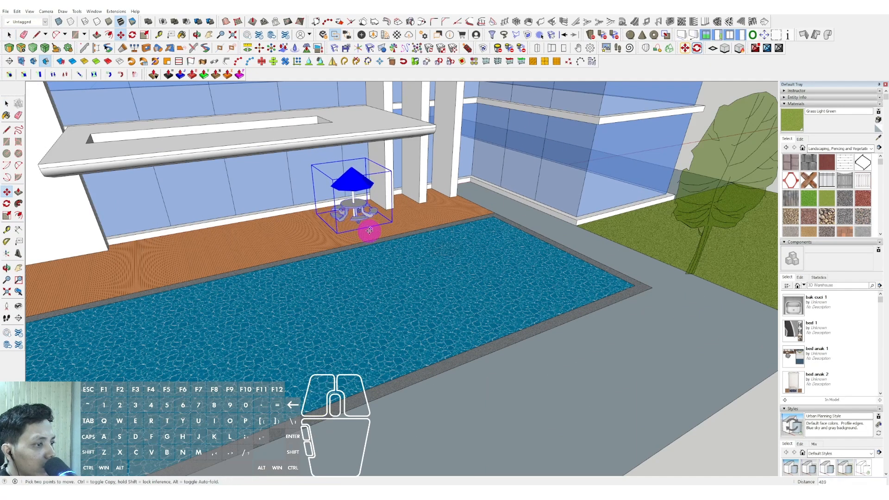
pyautogui.click(369, 230)
# Move the two copied people silhouettes from the lawn onto the deck end in front of the fins
pyautogui.press('space')
pyautogui.scroll(-3, 459, 221)
pyautogui.scroll(-2, 458, 222)
pyautogui.scroll(3, 616, 241)
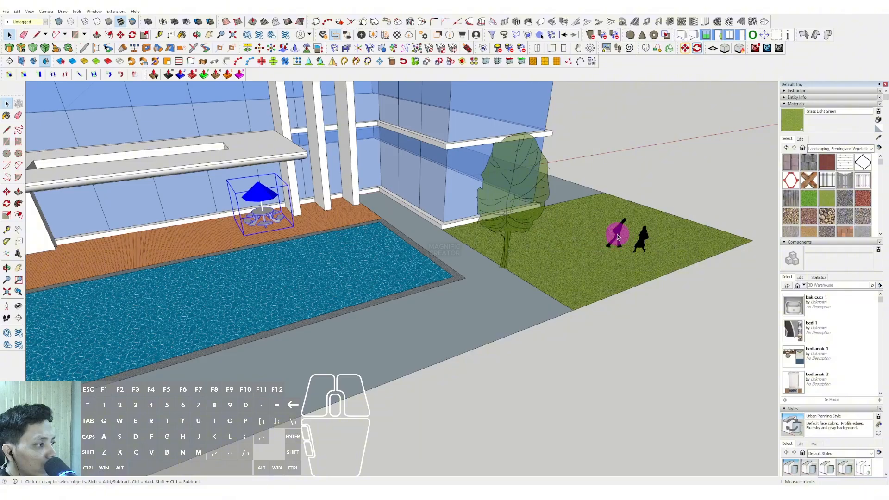
pyautogui.click(624, 267)
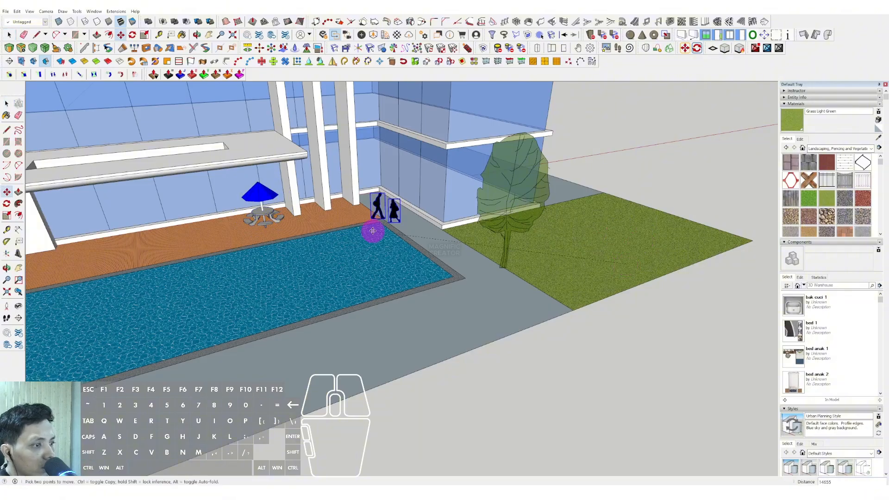
pyautogui.press('space')
# Distribute copies of the tree across the lawn next to the side wing
pyautogui.click(489, 263)
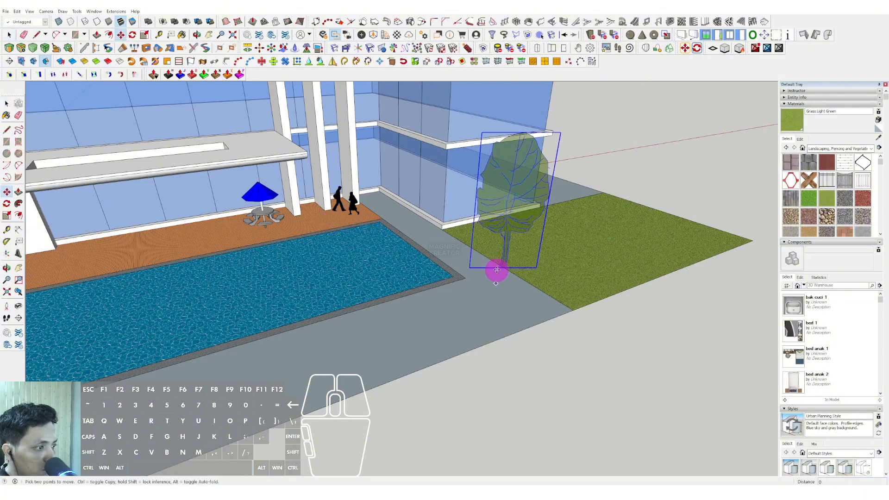
pyautogui.press('ctrl')
pyautogui.click(497, 269)
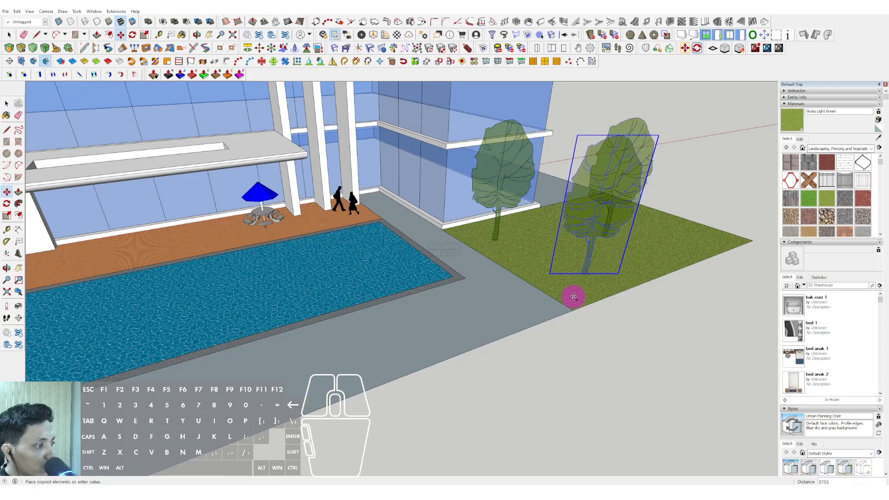
pyautogui.moveTo(566, 302); pyautogui.dragTo(583, 264, button='middle')
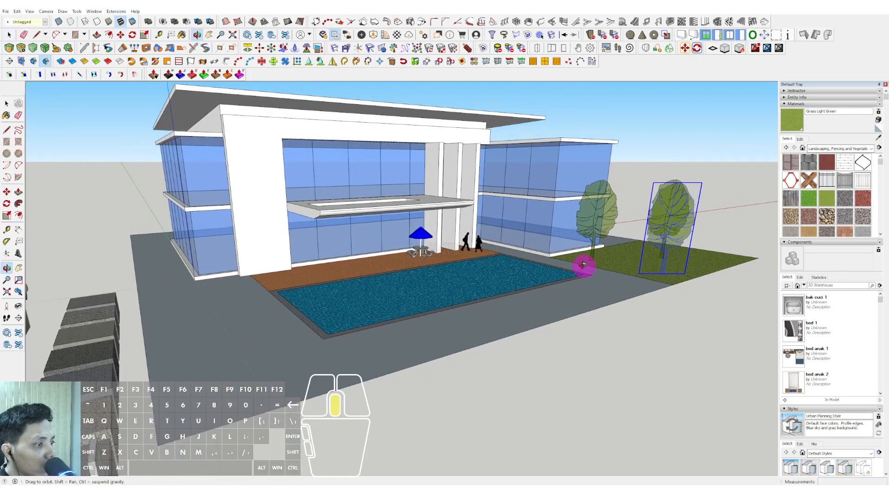
# Copy the umbrella table from the deck onto the lawn between the trees
pyautogui.press('space')
pyautogui.scroll(4, 428, 249)
pyautogui.click(424, 253)
pyautogui.moveTo(423, 254); pyautogui.dragTo(420, 270, button='middle')
pyautogui.press('m')
pyautogui.press('ctrl')
pyautogui.click(416, 275)
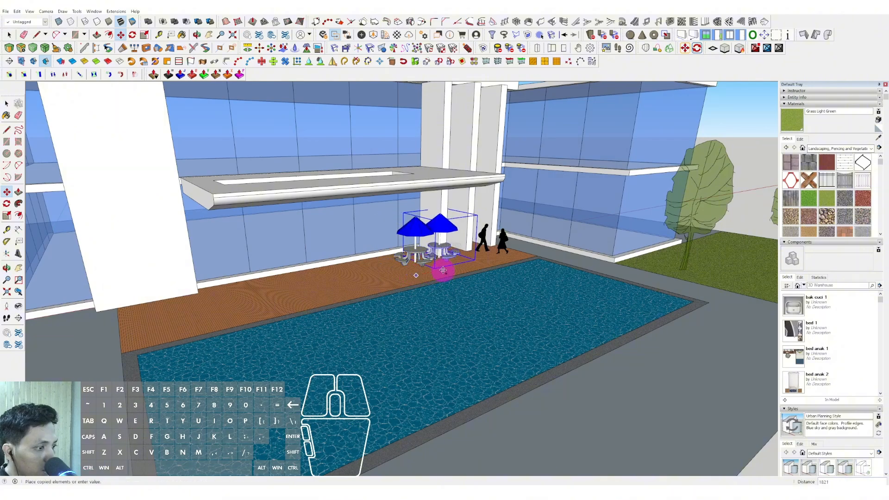
pyautogui.scroll(-2, 185, 278)
pyautogui.click(690, 294)
pyautogui.press('space')
pyautogui.scroll(-3, 615, 283)
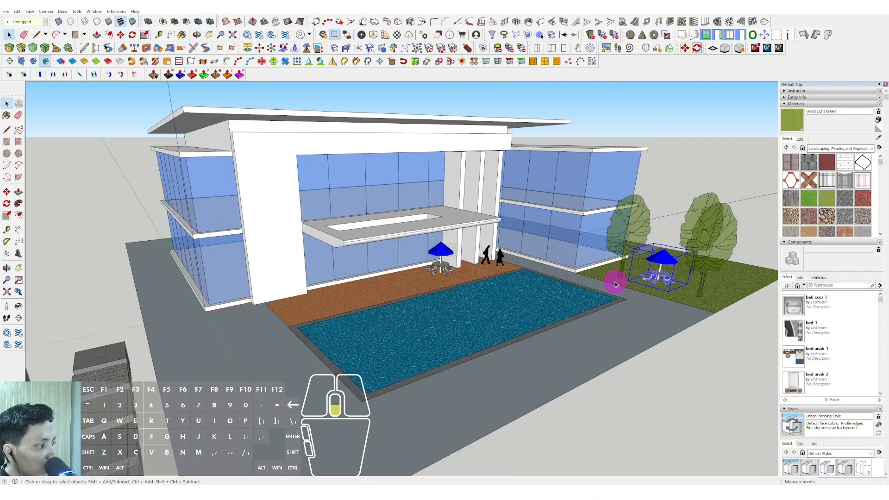
# Paint the wings' top slabs, floor bands and base plinth and the large sloped roof with Color M07 from the Colors collection
pyautogui.scroll(-3, 615, 281)
pyautogui.moveTo(746, 252); pyautogui.dragTo(477, 288, button='middle')
pyautogui.scroll(3, 396, 268)
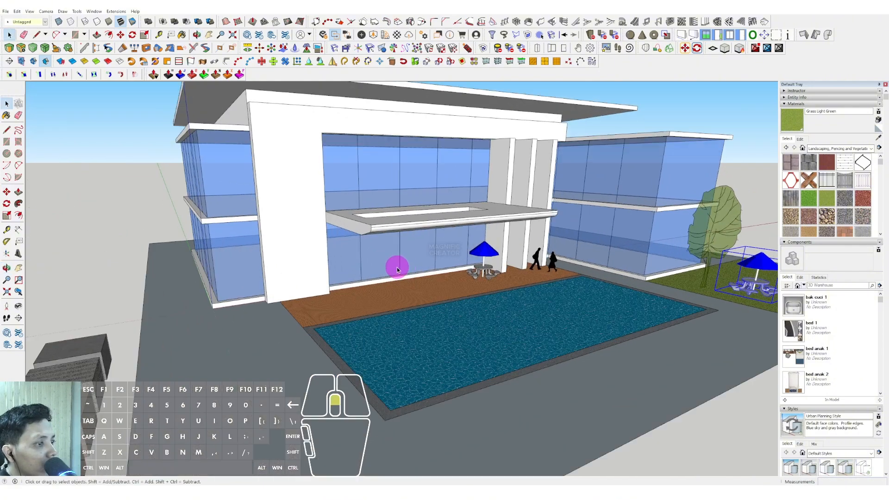
pyautogui.moveTo(396, 268); pyautogui.dragTo(714, 175, button='middle')
pyautogui.click(875, 149)
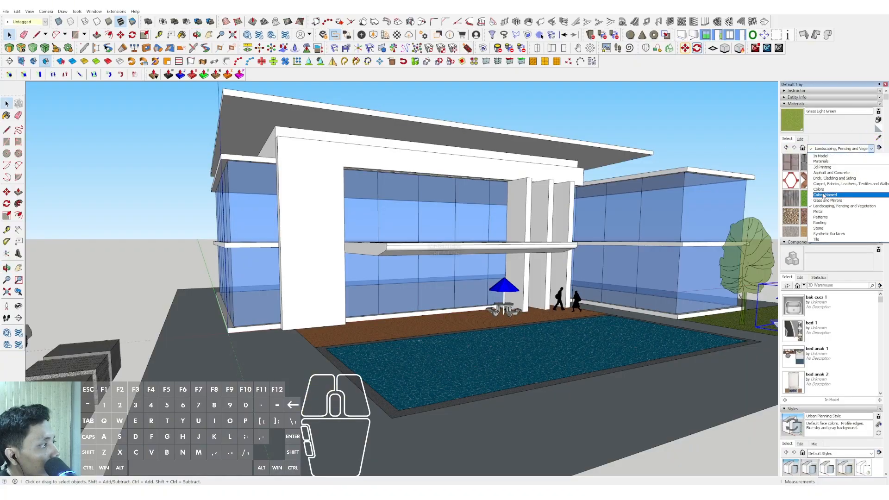
pyautogui.click(826, 181)
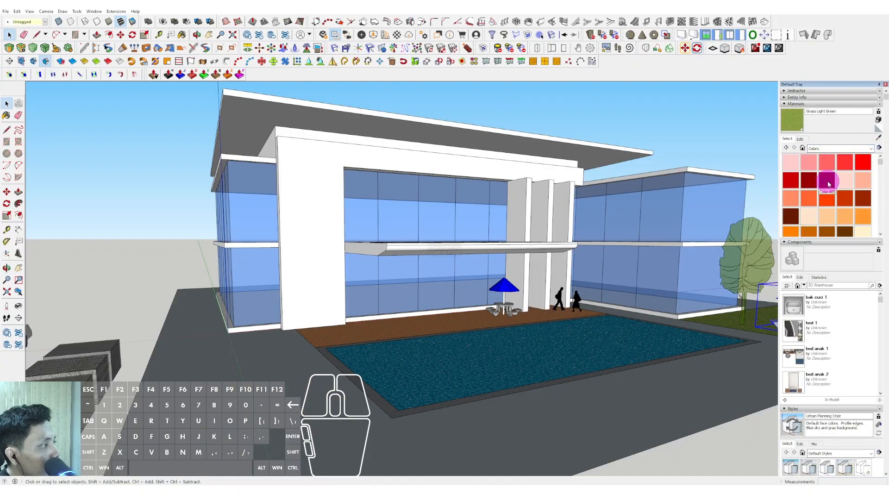
pyautogui.scroll(-5, 831, 184)
pyautogui.click(843, 192)
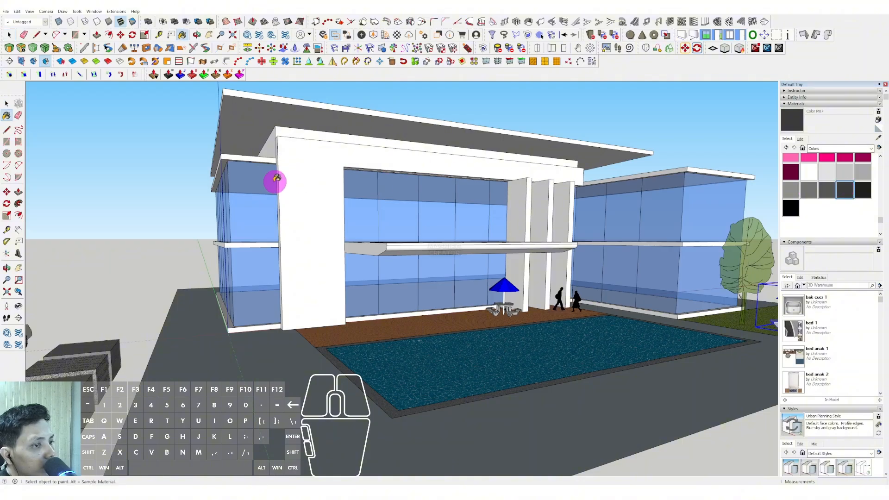
pyautogui.click(242, 157)
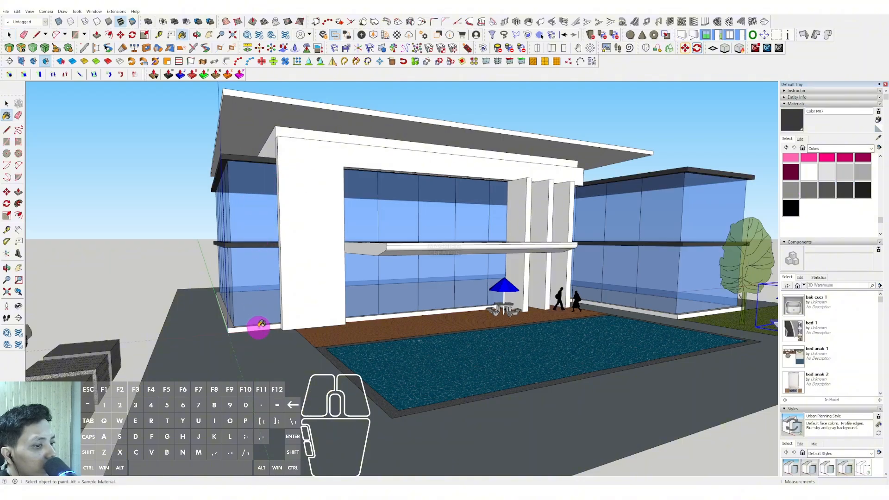
pyautogui.click(261, 325)
pyautogui.click(274, 139)
# Paint the entrance canopy with Color M05 and the three vertical fins with Color M03
pyautogui.scroll(3, 397, 165)
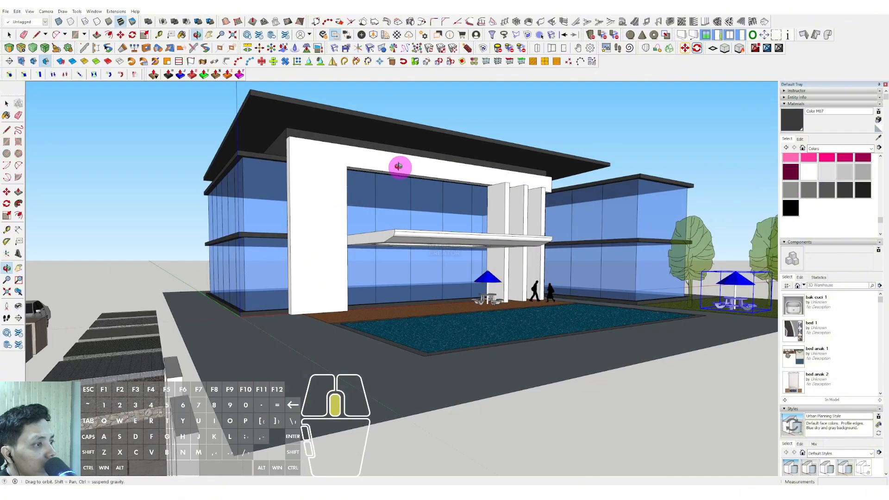
pyautogui.scroll(2, 514, 231)
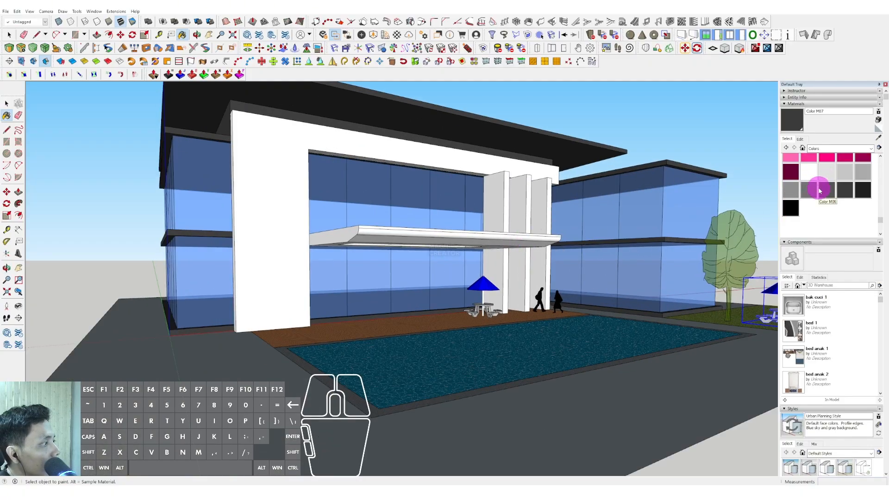
pyautogui.click(401, 234)
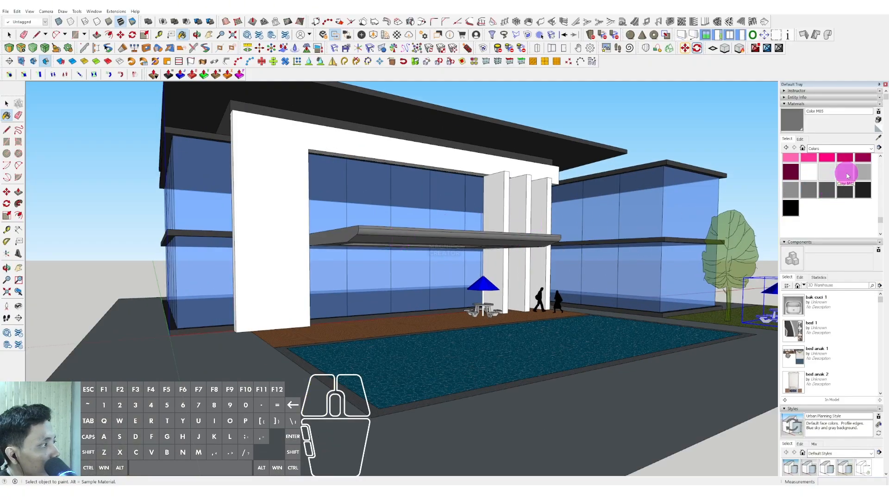
pyautogui.click(503, 190)
pyautogui.click(520, 192)
pyautogui.click(540, 192)
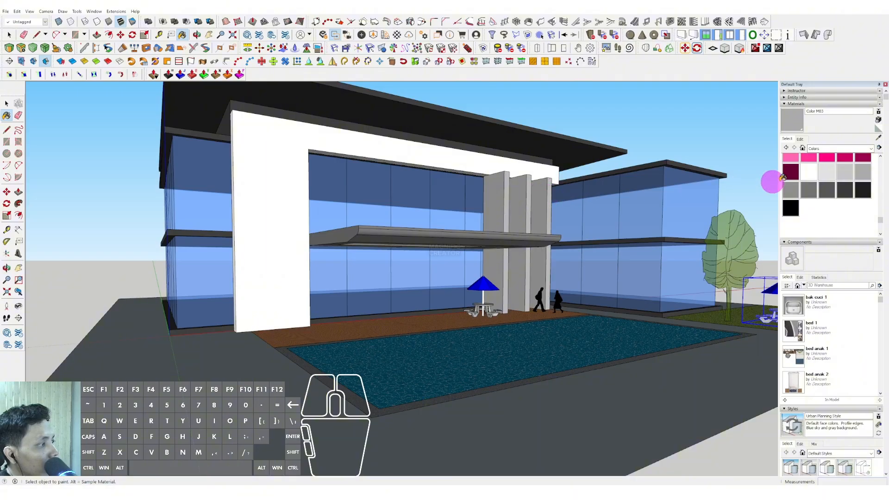
# Sample the beige marble material from its sample block and paint the building's white portal frame with it
pyautogui.scroll(-5, 526, 238)
pyautogui.press('space')
pyautogui.click(878, 138)
pyautogui.keyDown('shift'); pyautogui.moveTo(361, 223); pyautogui.dragTo(523, 241, button='middle'); pyautogui.keyUp('shift')
pyautogui.scroll(3, 266, 328)
pyautogui.moveTo(265, 329)
pyautogui.keyDown('shift'); pyautogui.mouseDown(button='middle')
pyautogui.moveTo(347, 238)
pyautogui.moveTo(270, 320)
pyautogui.mouseUp(button='middle'); pyautogui.keyUp('shift')
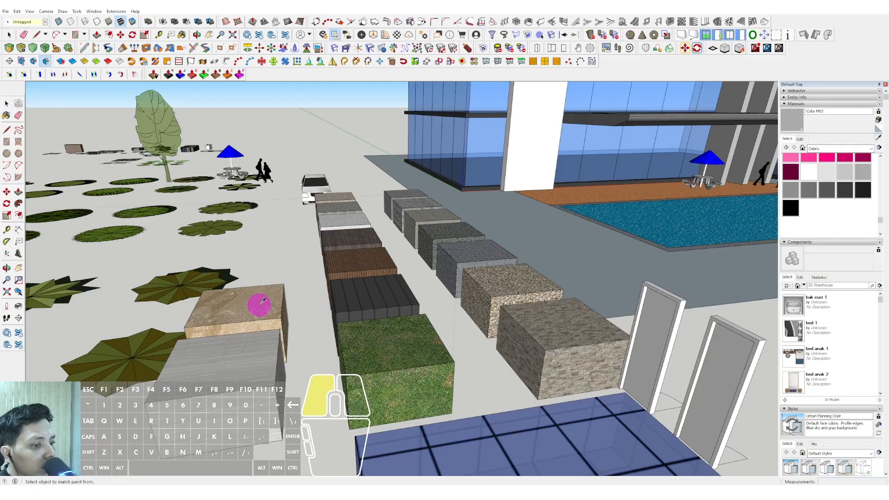
pyautogui.click(262, 302)
pyautogui.scroll(-3, 655, 148)
pyautogui.moveTo(655, 149); pyautogui.dragTo(462, 258, button='middle')
pyautogui.scroll(5, 383, 204)
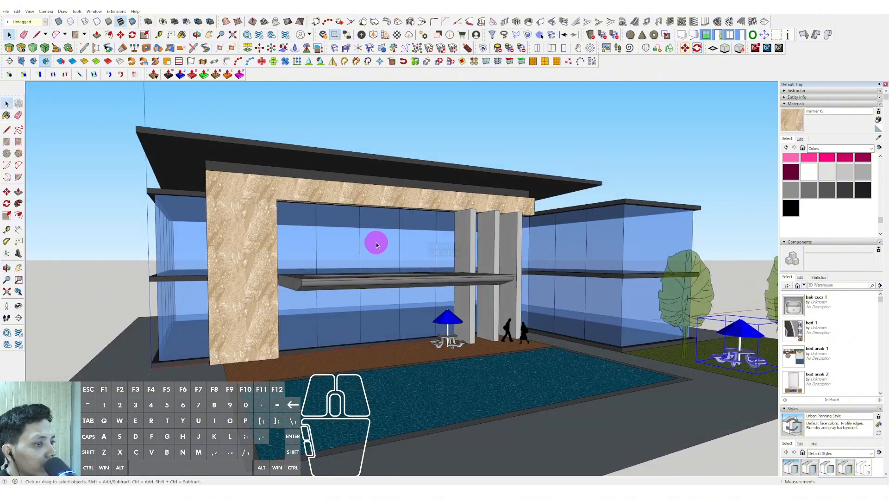
# Draw a narrow full-height rectangle on the wing facade beside the marble frame and extrude it about 652 into a vertical slat
pyautogui.scroll(-2, 433, 207)
pyautogui.scroll(6, 304, 270)
pyautogui.press('r')
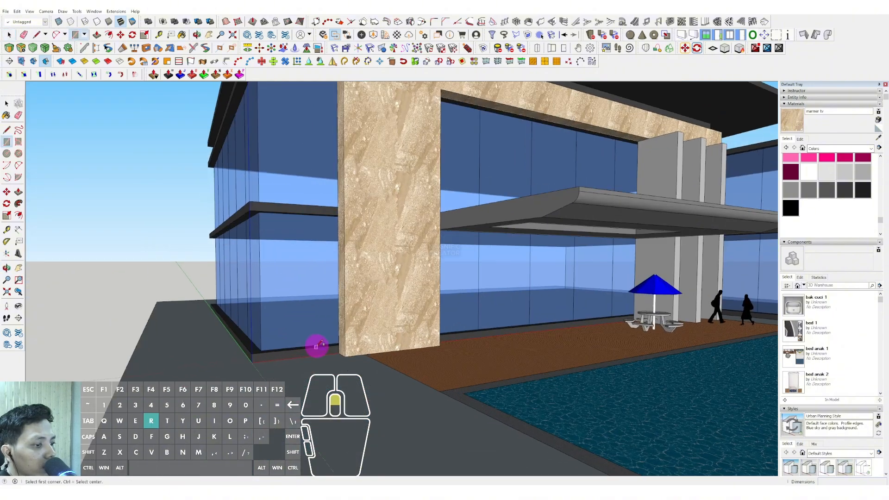
pyautogui.scroll(2, 316, 347)
pyautogui.click(327, 357)
pyautogui.scroll(-4, 323, 335)
pyautogui.scroll(2, 301, 119)
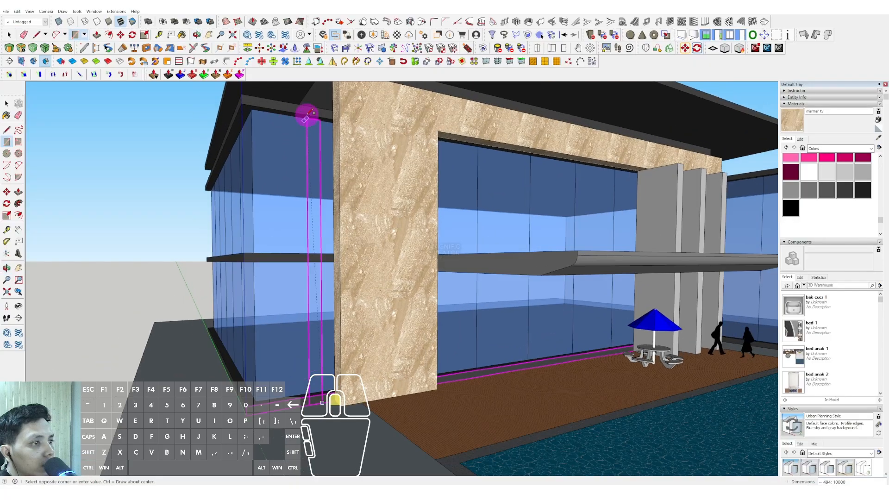
pyautogui.scroll(1, 307, 115)
pyautogui.click(316, 109)
pyautogui.press('space')
pyautogui.scroll(2, 320, 124)
pyautogui.moveTo(319, 120); pyautogui.dragTo(326, 115)
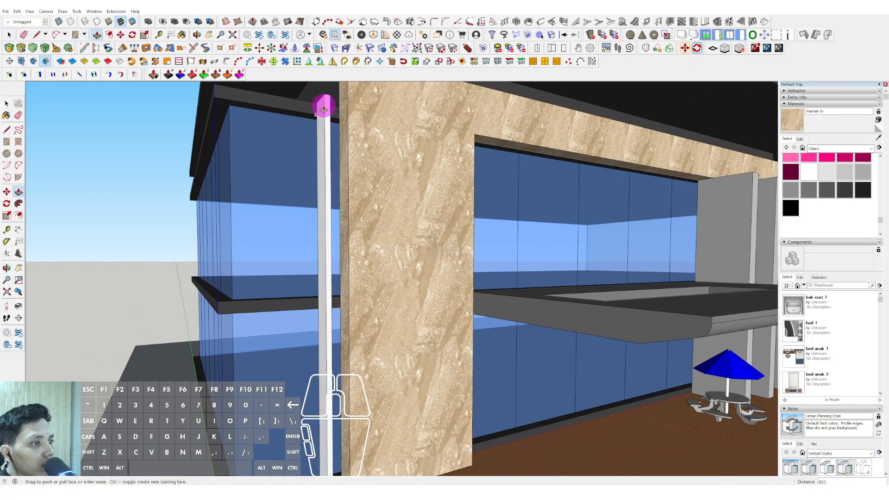
# Paint the new vertical slat with Wood Veneer 01 from the Wood collection
pyautogui.press('space')
pyautogui.click(864, 150)
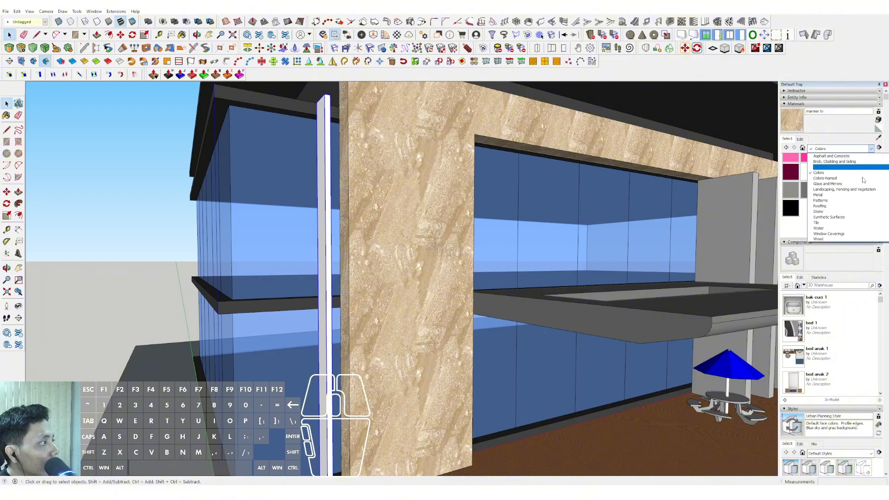
pyautogui.click(827, 241)
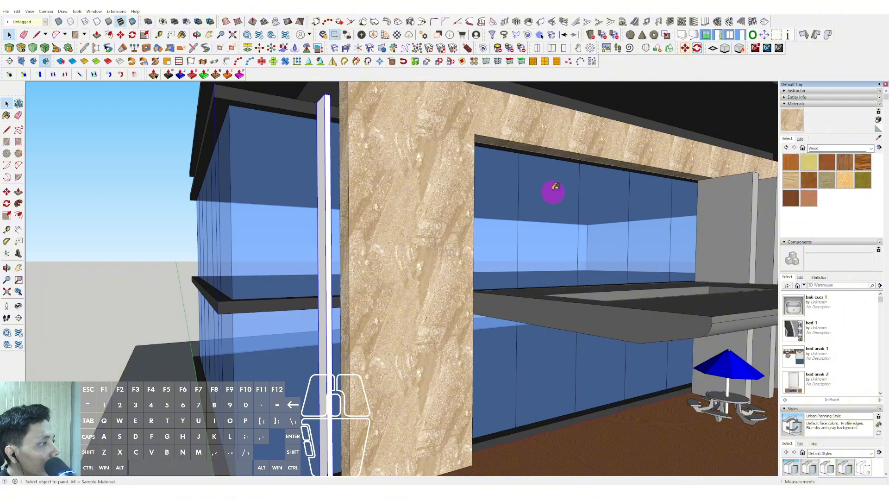
pyautogui.click(324, 149)
pyautogui.press('space')
# Copy the wooden slat to the wing's outer corner and divide the copy distance by 4 to make five evenly spaced slats
pyautogui.scroll(-3, 324, 149)
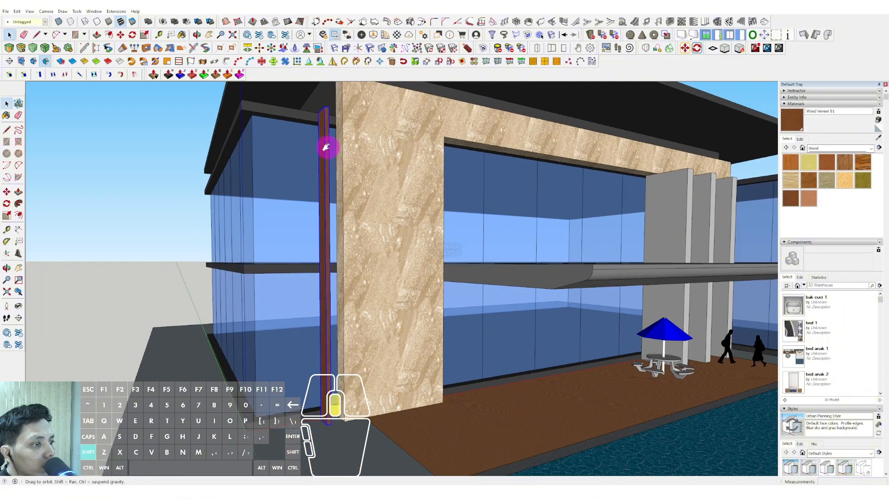
pyautogui.scroll(8, 324, 144)
pyautogui.press('m')
pyautogui.press('ctrl')
pyautogui.click(354, 128)
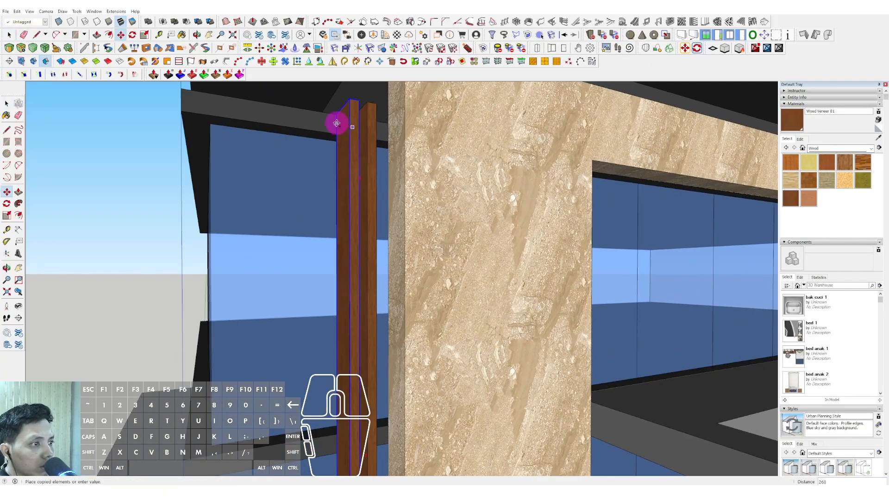
pyautogui.scroll(-2, 333, 123)
pyautogui.press('shift')
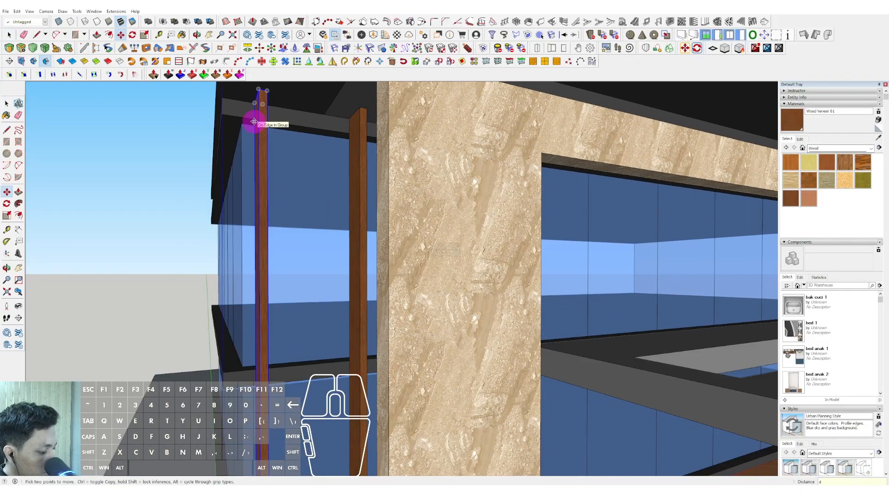
pyautogui.press('Return')
pyautogui.scroll(-4, 371, 174)
pyautogui.keyDown('shift'); pyautogui.moveTo(366, 176); pyautogui.dragTo(334, 199, button='middle'); pyautogui.keyUp('shift')
pyautogui.scroll(-4, 418, 207)
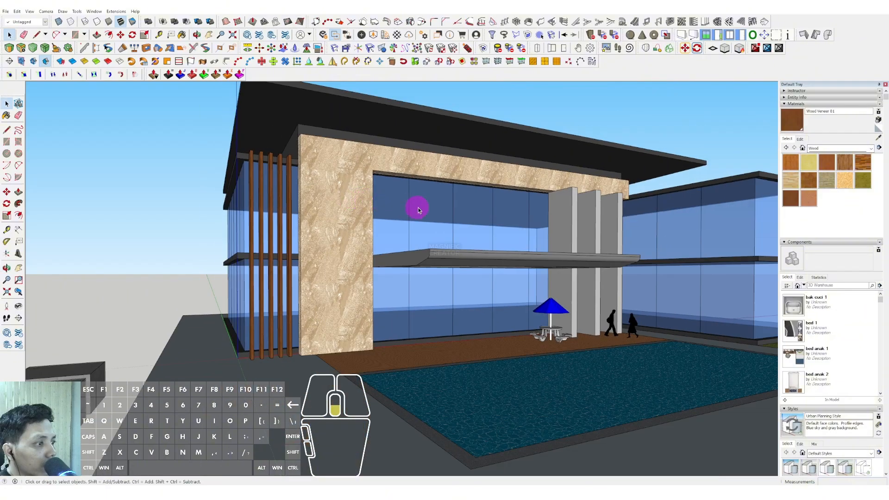
pyautogui.moveTo(418, 207); pyautogui.dragTo(417, 211, button='middle')
# Draw a narrow vertical rectangle from roof edge to base on the side wing's pool-facing facade near its outer corner
pyautogui.press('space')
pyautogui.scroll(4, 612, 250)
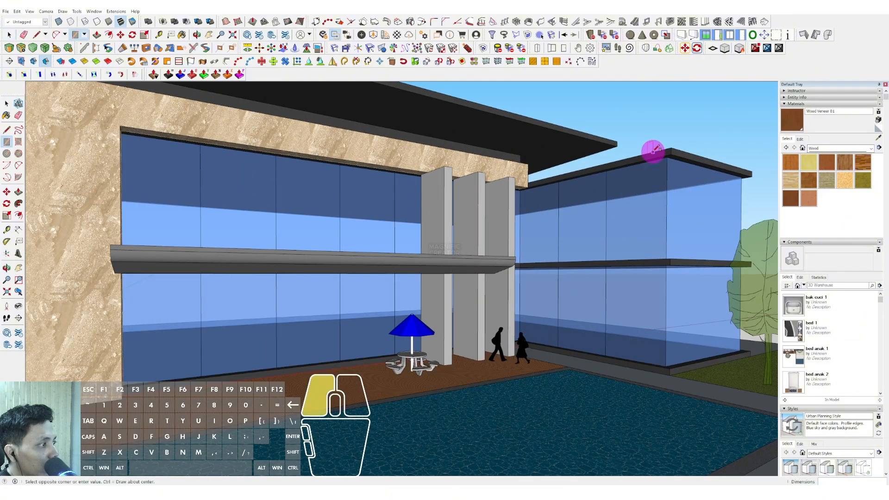
pyautogui.scroll(2, 641, 369)
pyautogui.click(646, 369)
pyautogui.scroll(1, 644, 314)
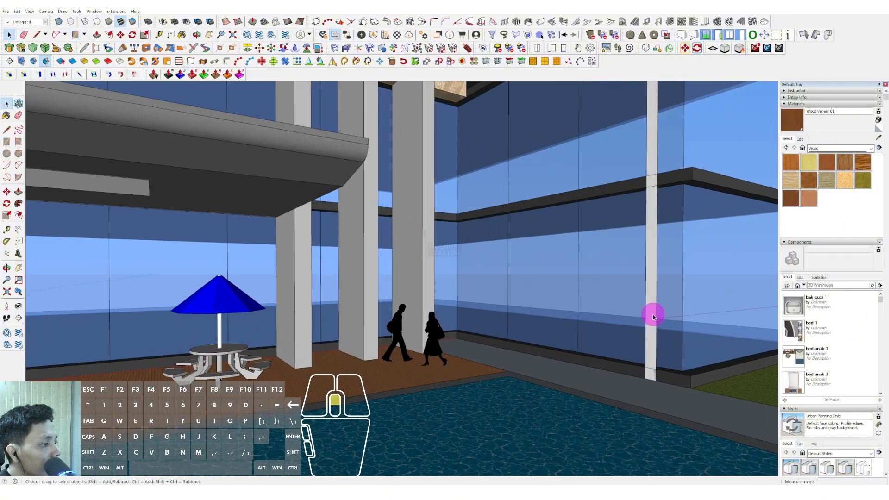
# Convert the new white slat on the side wing's pool-facing facade into a component
pyautogui.press('space')
pyautogui.rightClick(651, 301)
pyautogui.click(675, 353)
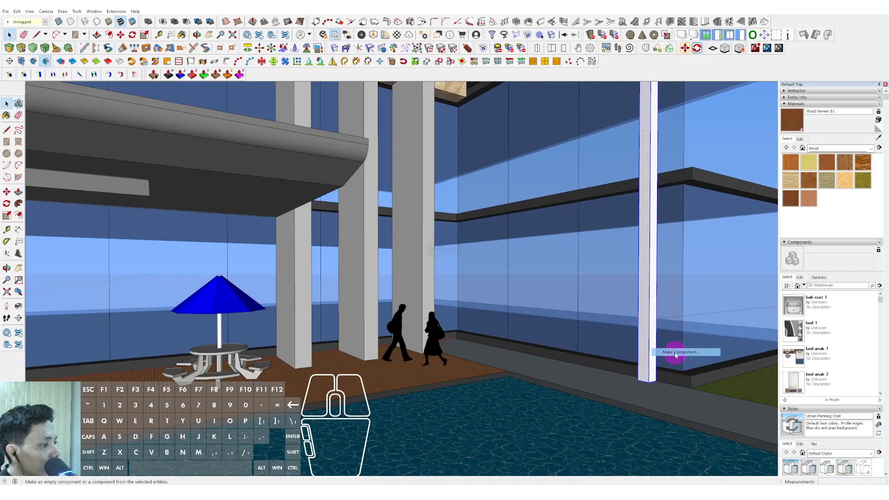
# Copy the slat along the side wing's facade toward the inner corner and divide the copy distance by 5, giving six evenly spaced slats
pyautogui.moveTo(617, 365); pyautogui.dragTo(532, 361, button='middle')
pyautogui.press('m')
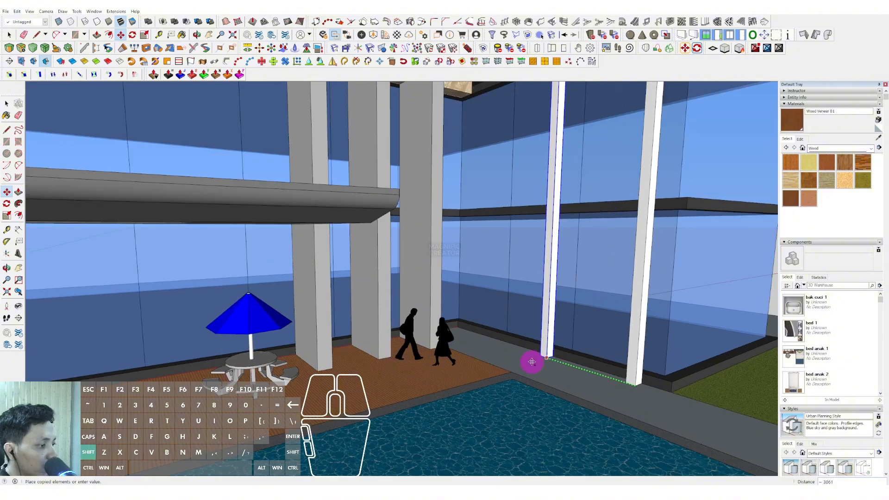
pyautogui.click(532, 362)
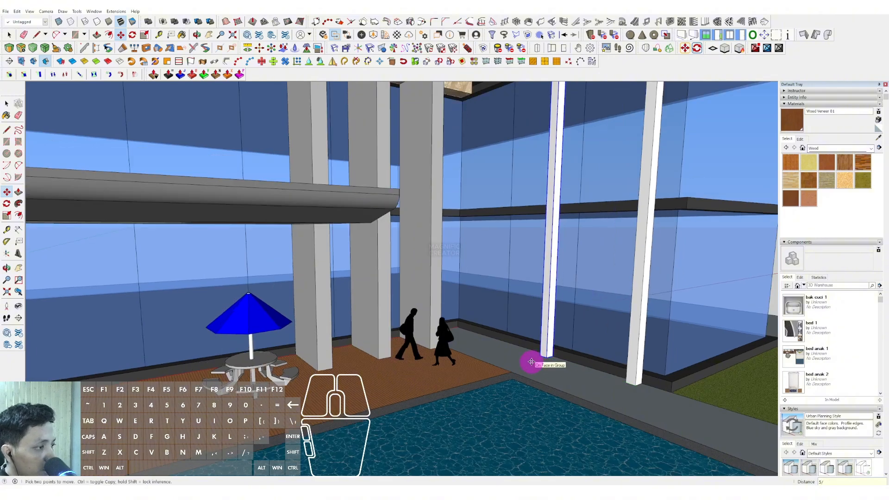
pyautogui.press('Return')
pyautogui.scroll(-4, 571, 290)
# Open the outermost slat component for editing and paint its whole body with Wood Veneer 01
pyautogui.press('space')
pyautogui.scroll(3, 639, 172)
pyautogui.click(632, 165)
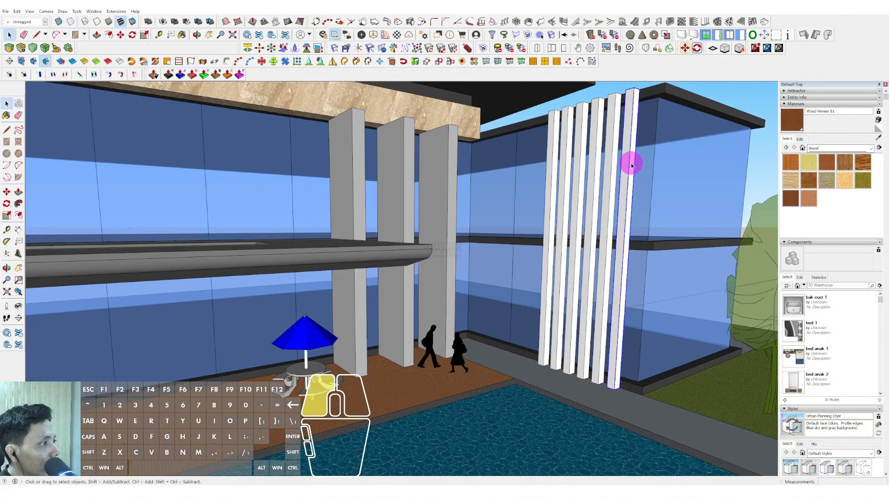
pyautogui.doubleClick(631, 164)
pyautogui.tripleClick(631, 162)
pyautogui.press('b')
pyautogui.click(630, 153)
pyautogui.click(690, 155)
# Extend the top face of the slat component slightly above the side wing's roof edge
pyautogui.scroll(-5, 629, 177)
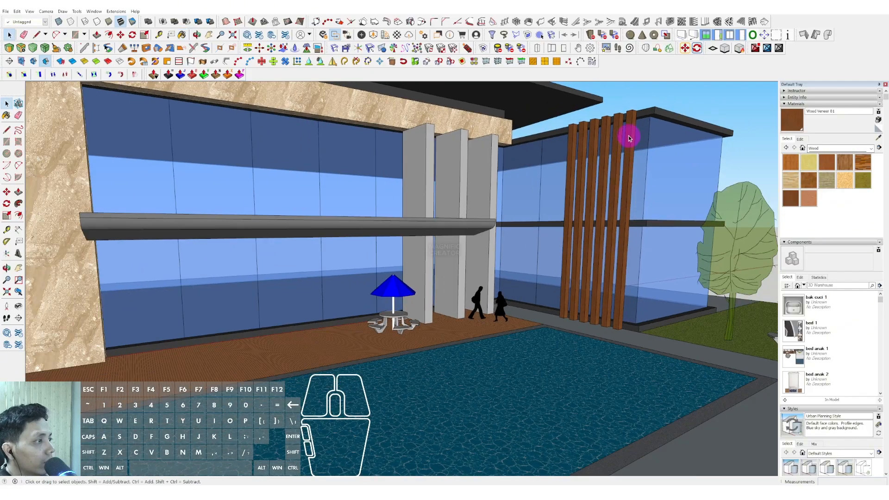
pyautogui.doubleClick(630, 127)
pyautogui.click(632, 102)
pyautogui.press('space')
pyautogui.click(696, 115)
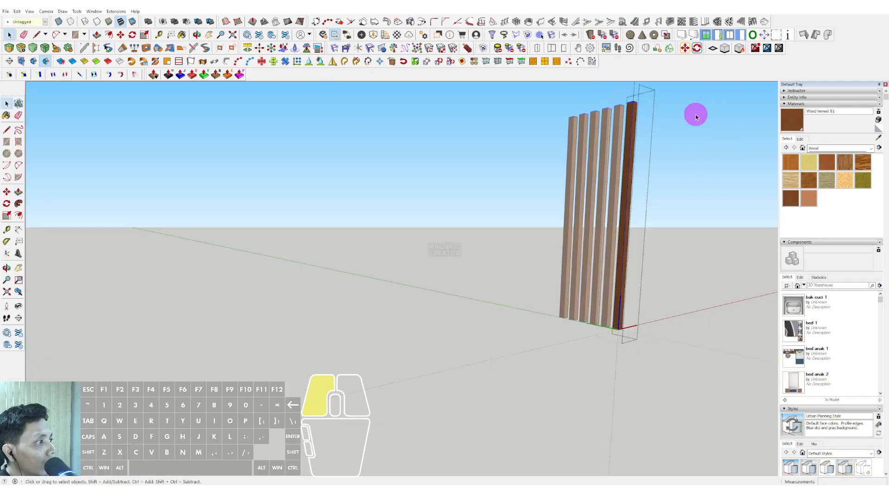
# Choose the Beadboard material from the Brick, Cladding and Siding collection
pyautogui.scroll(-4, 600, 191)
pyautogui.moveTo(600, 190); pyautogui.dragTo(621, 196, button='middle')
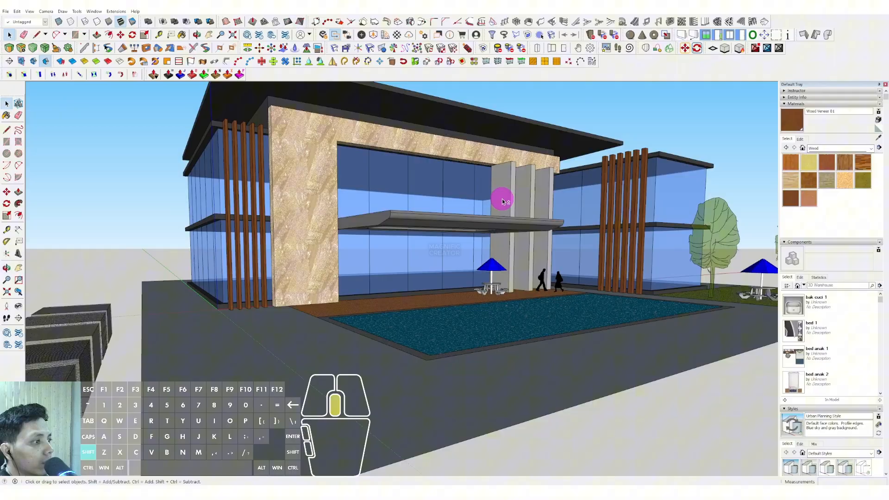
pyautogui.moveTo(504, 201); pyautogui.dragTo(429, 212, button='middle')
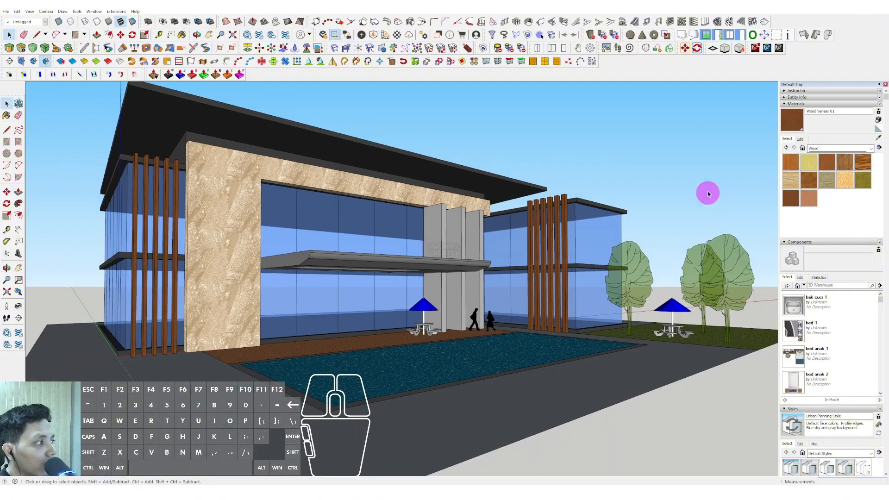
pyautogui.click(872, 153)
pyautogui.click(833, 174)
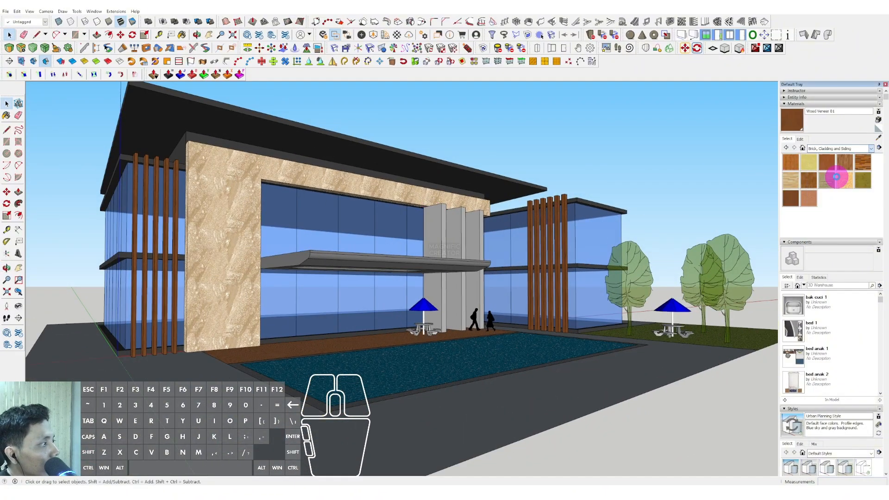
# Open the main roof slab for editing and paint its underside with Beadboard
pyautogui.moveTo(313, 144); pyautogui.dragTo(331, 134, button='middle')
pyautogui.press('space')
pyautogui.doubleClick(217, 112)
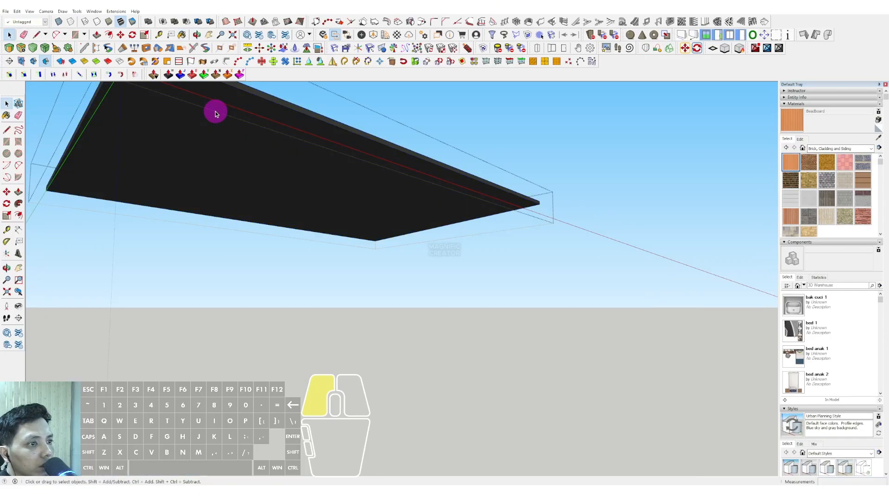
pyautogui.doubleClick(217, 112)
pyautogui.scroll(1, 246, 131)
pyautogui.keyDown('shift'); pyautogui.moveTo(246, 131); pyautogui.dragTo(252, 147, button='middle'); pyautogui.keyUp('shift')
pyautogui.press('f')
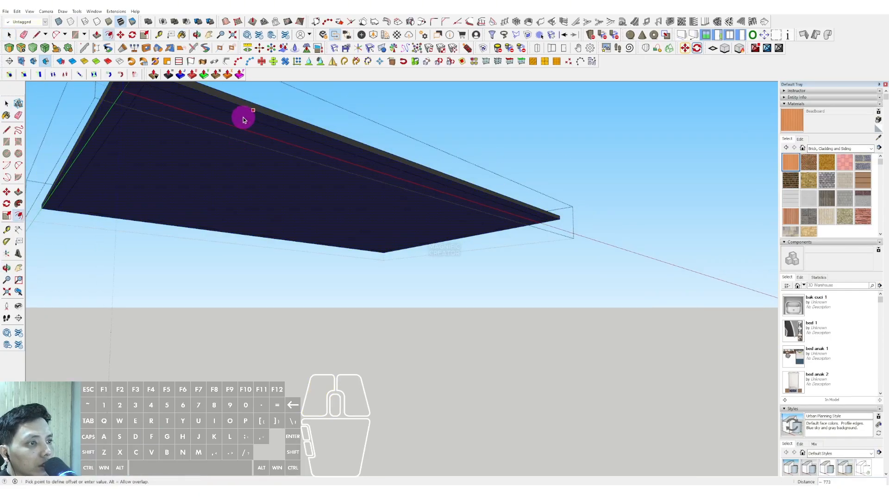
pyautogui.press('space')
pyautogui.press('b')
pyautogui.click(233, 122)
# Turn on shadows for a perspective view of the pool-side facade
pyautogui.moveTo(531, 135); pyautogui.dragTo(374, 186, button='middle')
pyautogui.click(22, 12)
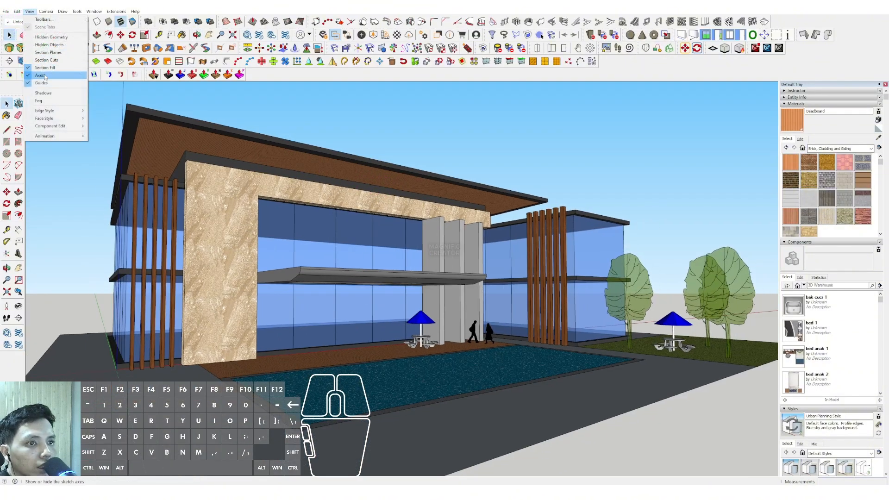
pyautogui.click(46, 93)
# Adjust the shadow settings to a time of 13:47 and a date of 04/18
pyautogui.scroll(-5, 868, 401)
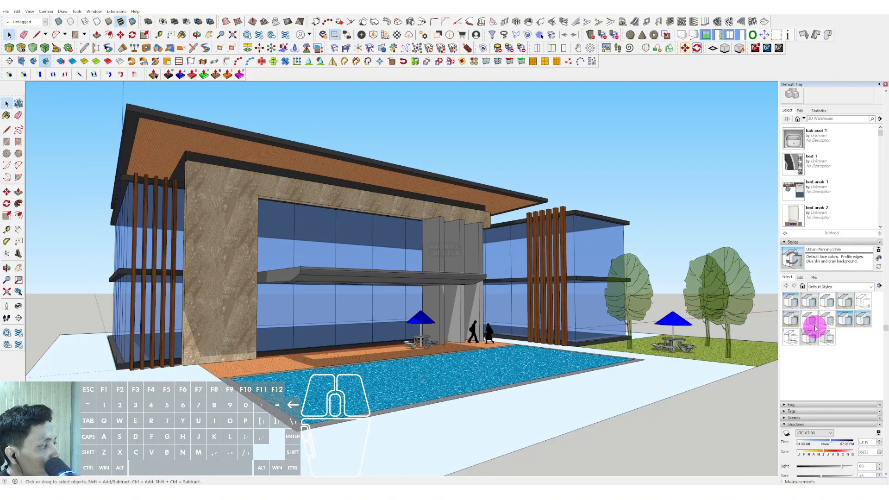
pyautogui.scroll(-3, 851, 387)
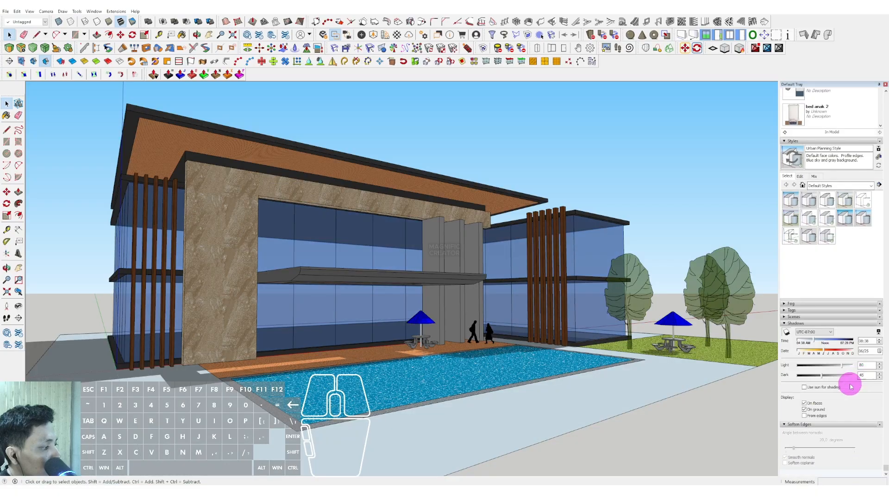
pyautogui.moveTo(810, 353); pyautogui.dragTo(807, 353)
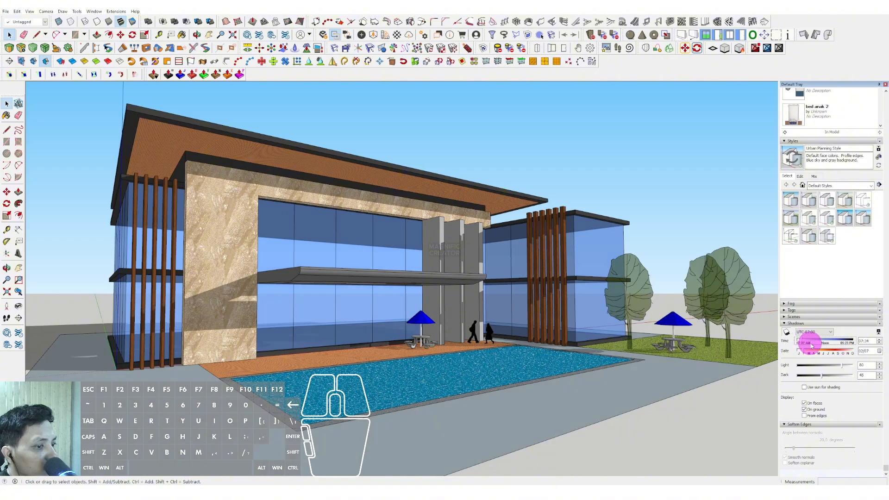
pyautogui.moveTo(811, 345)
pyautogui.mouseDown()
pyautogui.moveTo(823, 347)
pyautogui.moveTo(809, 343)
pyautogui.moveTo(818, 354)
pyautogui.mouseUp()
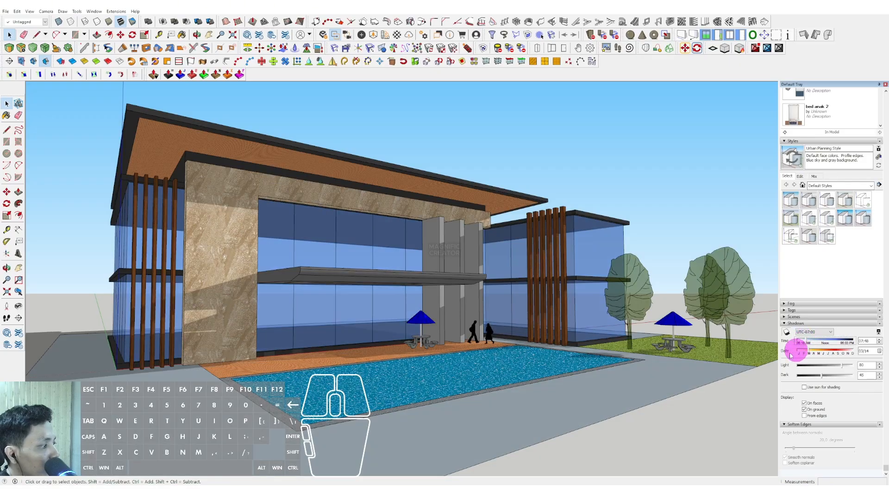
pyautogui.moveTo(804, 353)
pyautogui.mouseDown()
pyautogui.moveTo(816, 341)
pyautogui.moveTo(837, 342)
pyautogui.mouseUp()
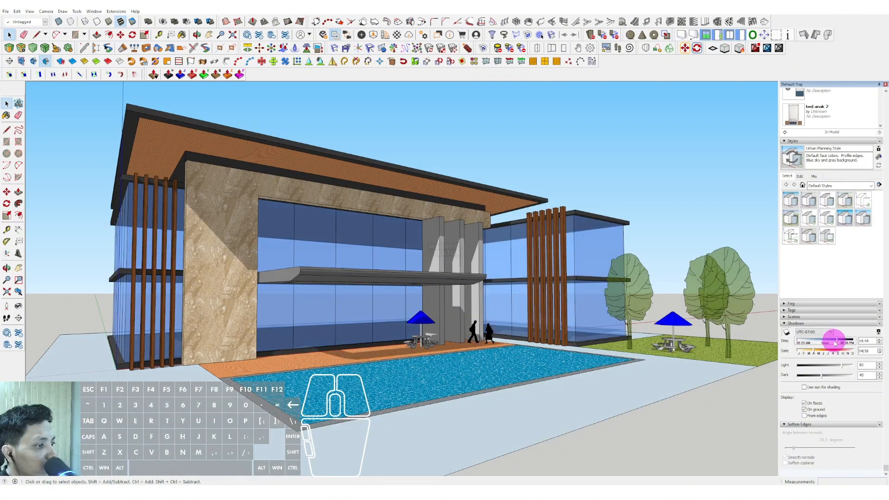
pyautogui.moveTo(467, 328)
pyautogui.mouseDown(button='middle')
pyautogui.moveTo(439, 334)
pyautogui.moveTo(453, 331)
pyautogui.mouseUp(button='middle')
pyautogui.keyDown('shift'); pyautogui.moveTo(370, 234); pyautogui.dragTo(359, 194, button='middle'); pyautogui.keyUp('shift')
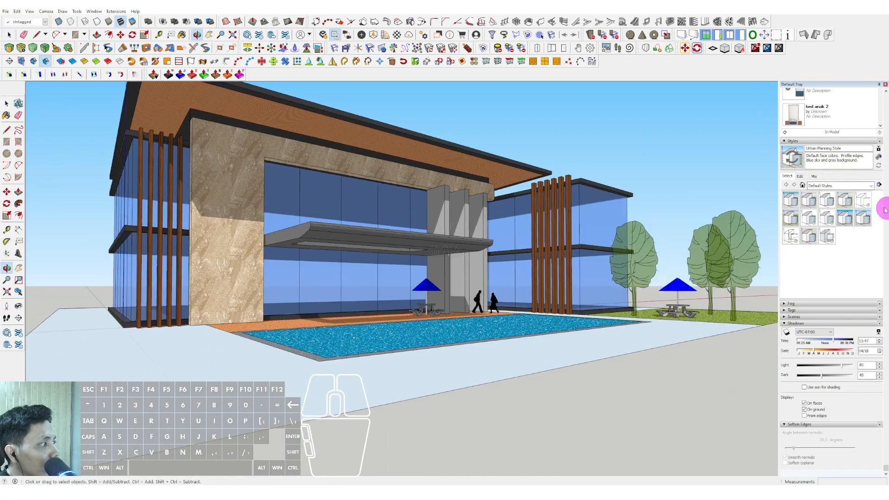
# Open the style's edge settings and inspect the building's slats, facades, pool and lawn from several sides
pyautogui.click(799, 177)
pyautogui.moveTo(428, 209); pyautogui.dragTo(547, 319, button='middle')
pyautogui.scroll(3, 373, 241)
pyautogui.scroll(3, 281, 239)
pyautogui.scroll(-4, 280, 239)
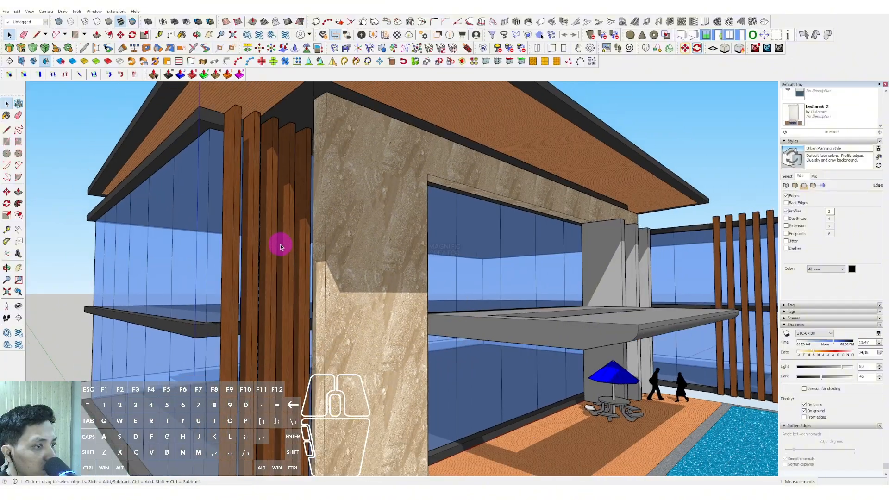
pyautogui.moveTo(282, 242); pyautogui.dragTo(380, 231, button='middle')
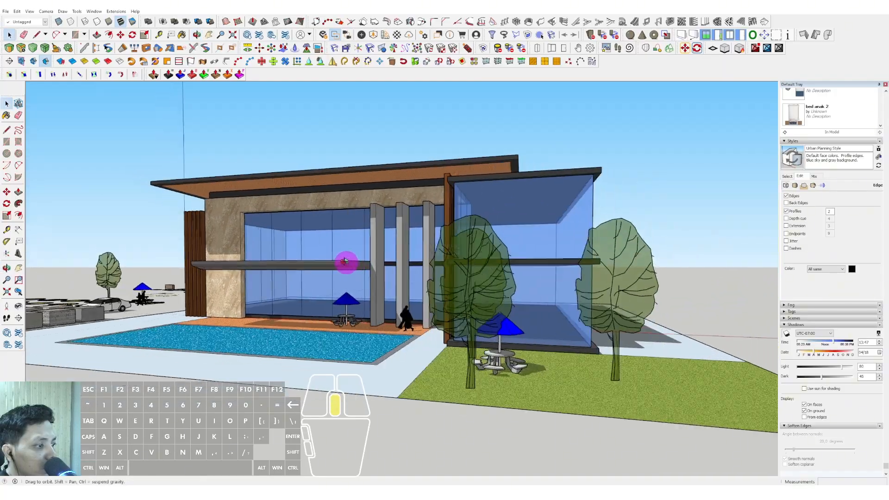
pyautogui.moveTo(345, 261); pyautogui.dragTo(380, 238, button='middle')
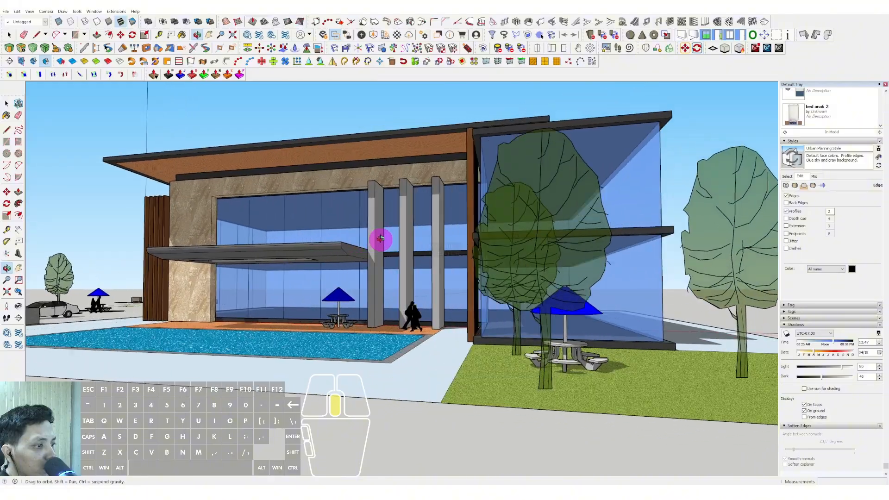
pyautogui.moveTo(449, 235); pyautogui.dragTo(575, 239, button='middle')
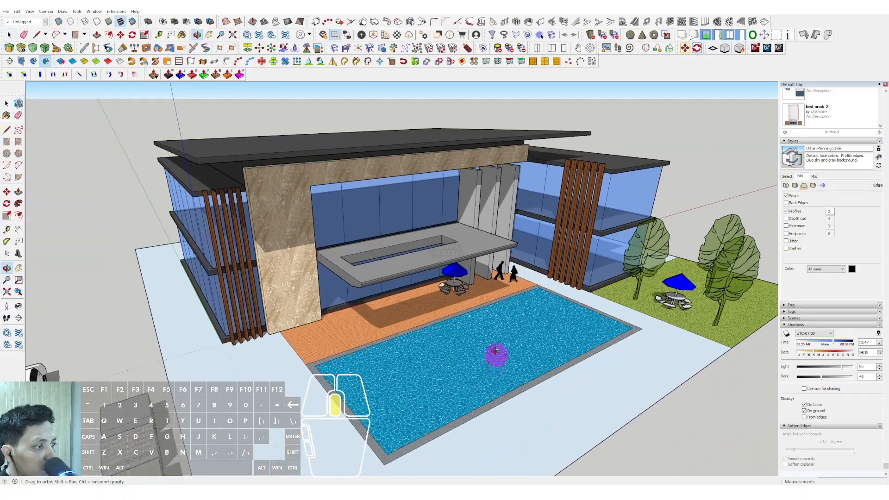
pyautogui.scroll(5, 452, 284)
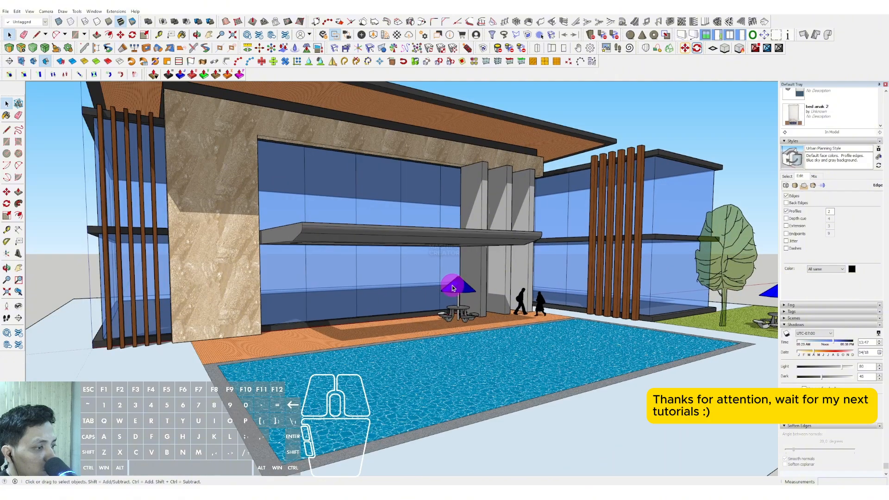
pyautogui.scroll(-4, 452, 288)
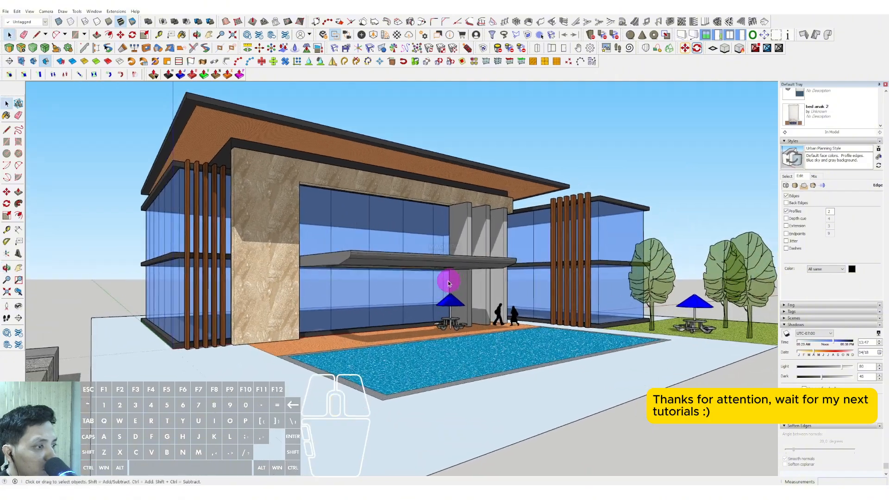